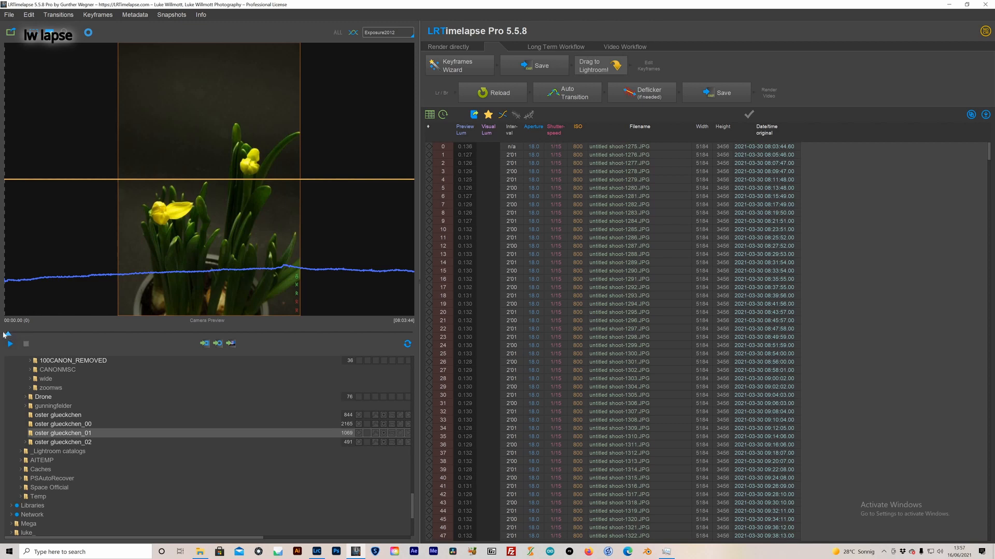
Preview the oster glueckchen_01 sequence and set keyframes only on its first and last frames with the Keyframes Wizard.
left_click_drag(6, 334, 415, 321)
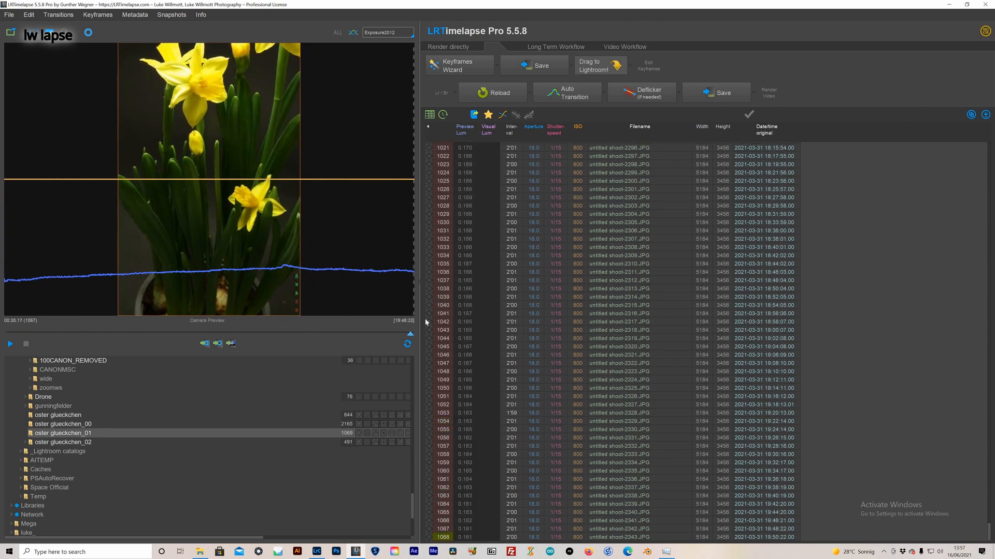
left_click(444, 70)
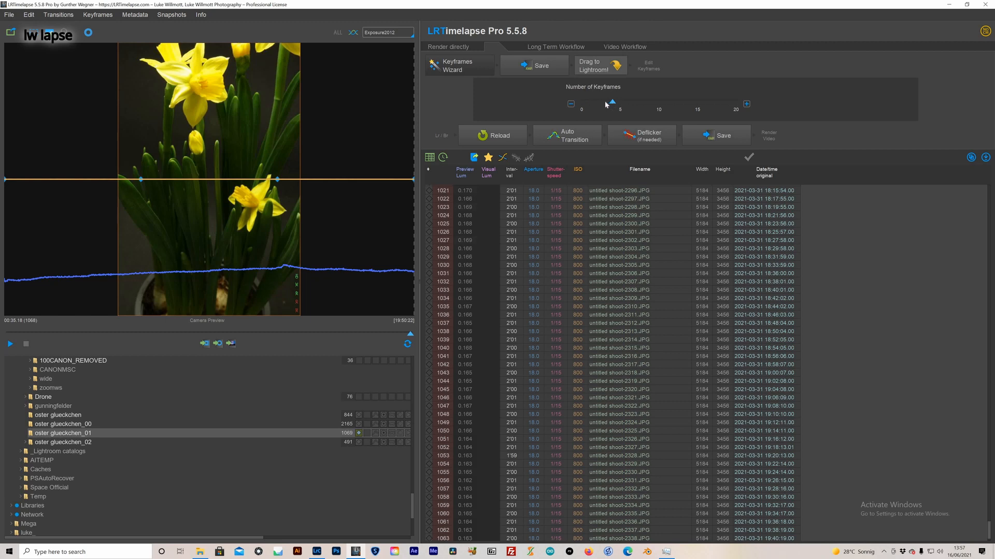
left_click(602, 105)
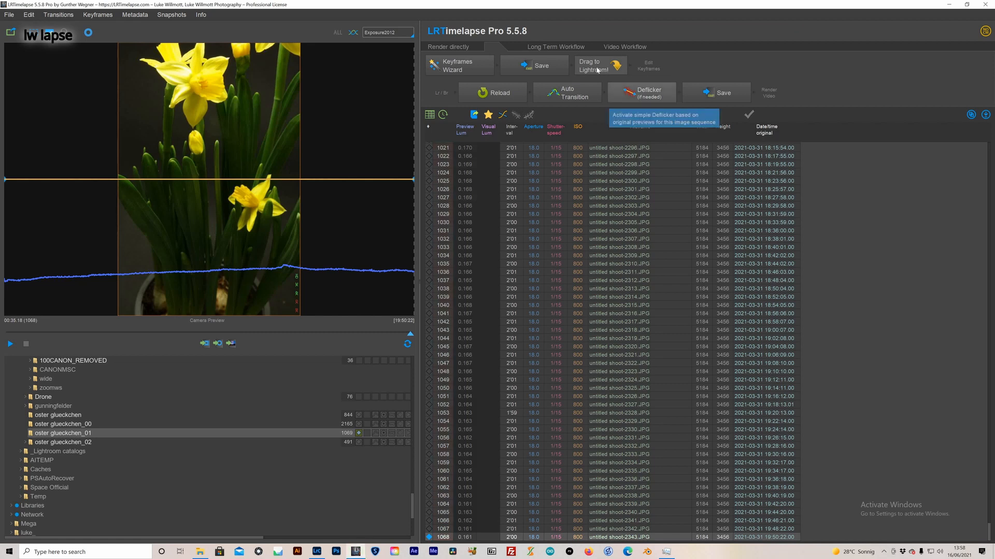
Switch to Lightroom Classic and import all photos from the oster glueckchen_01 folder using the Add option.
left_click(317, 552)
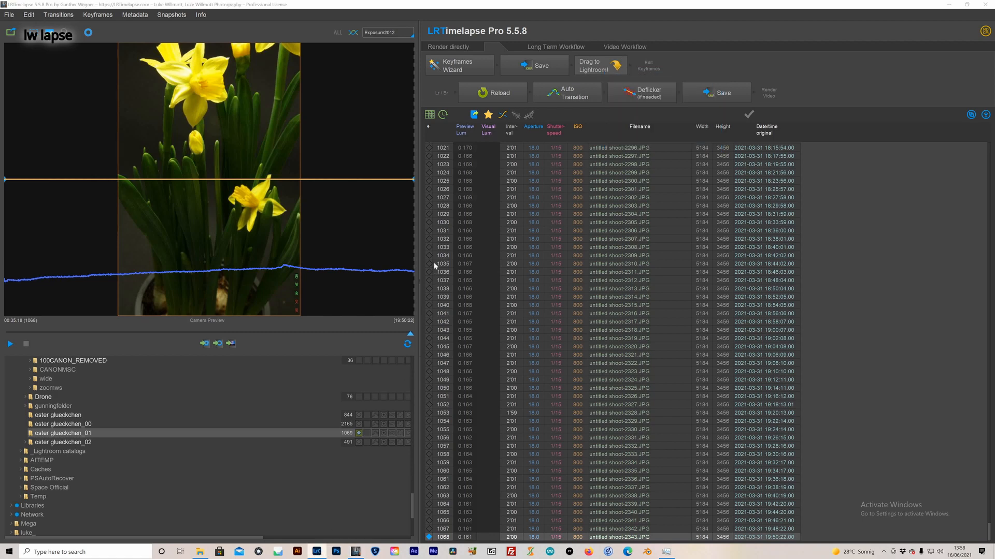
key("ctrl+shift+i")
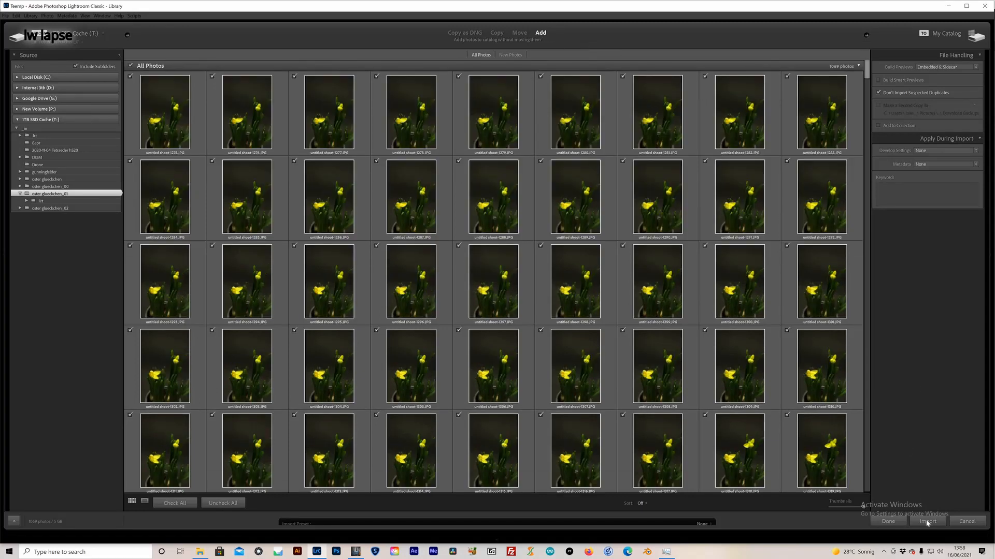
key("Return")
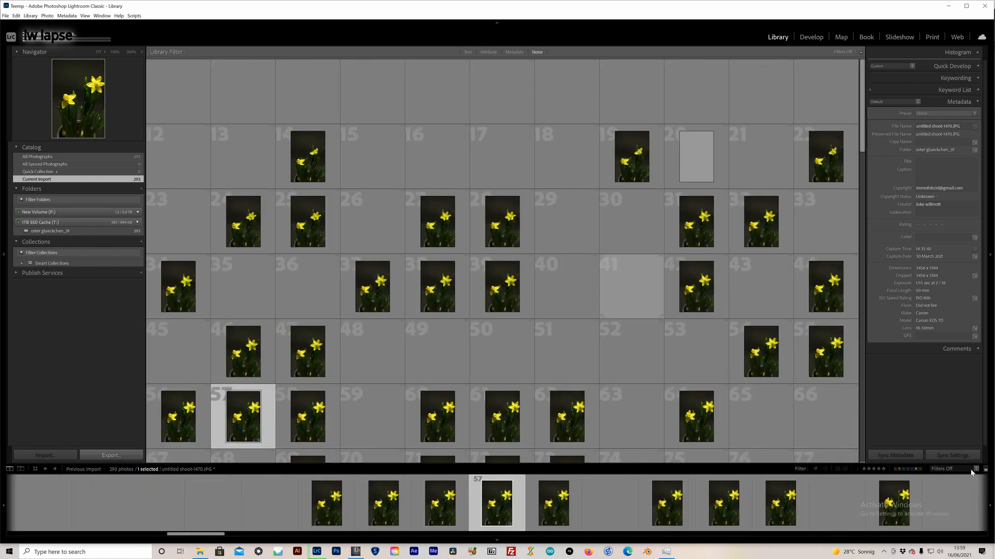
Filter the imported photos with the 01 LRT5 Keyframes preset and open the keyframes in the Develop module.
left_click(976, 470)
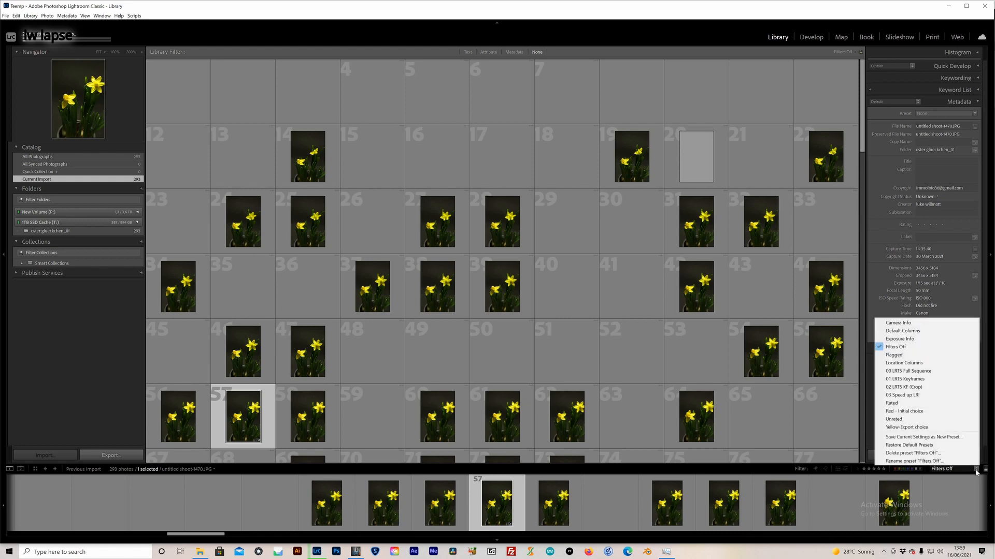
left_click(918, 379)
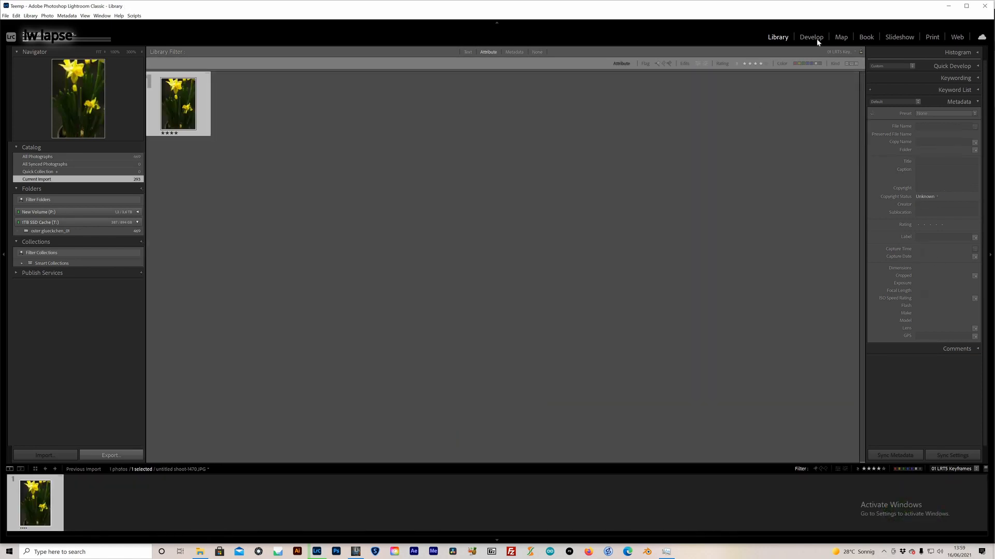
left_click(817, 40)
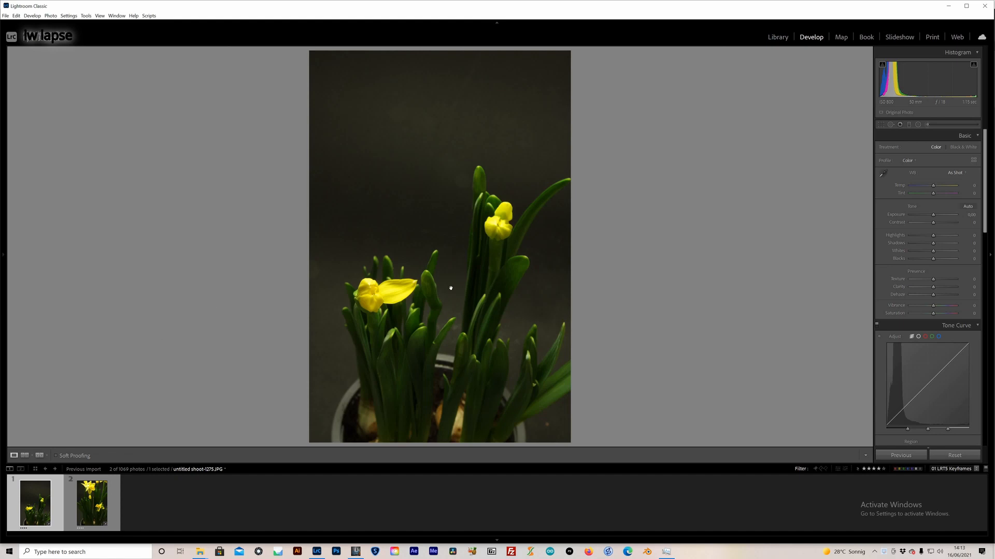
Inspect the first keyframe up close, checking the dark background, the buds and the leaves.
left_click(461, 243)
left_click_drag(459, 349, 720, 77)
left_click_drag(420, 406, 435, 410)
left_click_drag(482, 101, 516, 244)
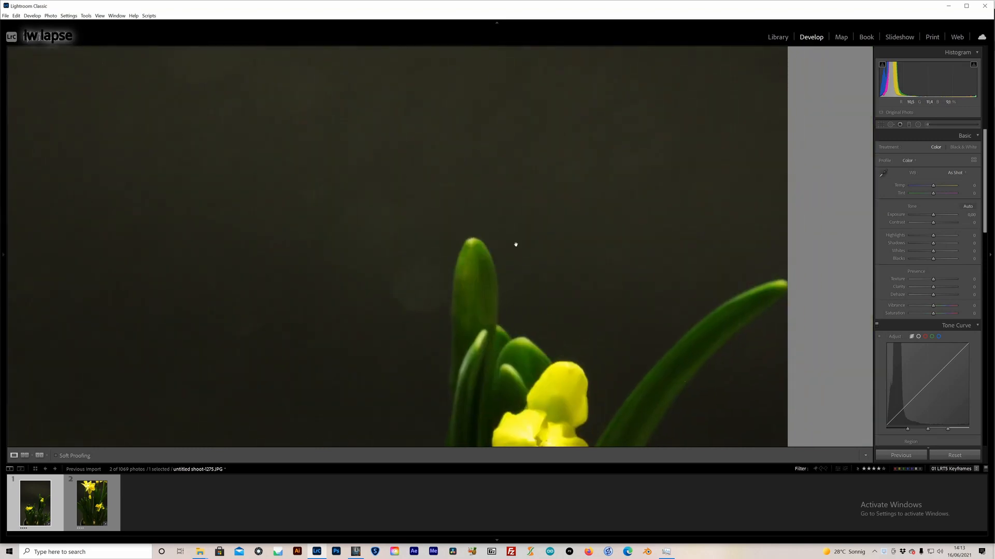
left_click_drag(453, 72, 398, 256)
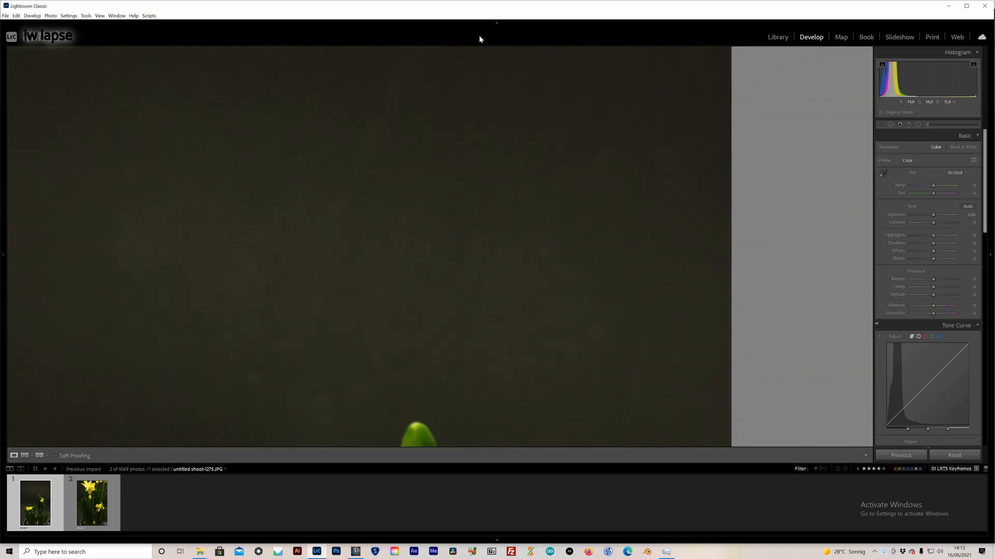
left_click_drag(471, 431, 484, 171)
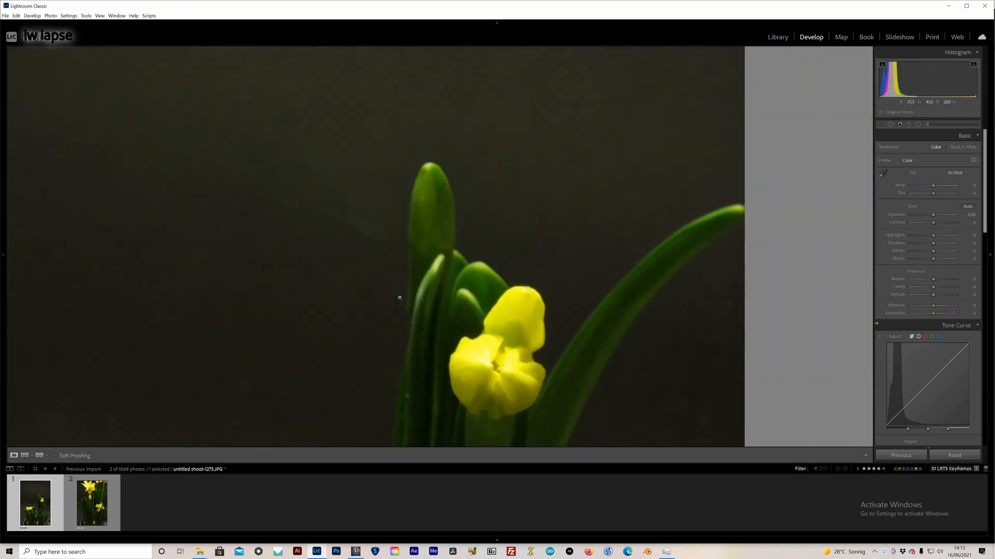
left_click_drag(399, 326, 384, 89)
left_click(402, 291)
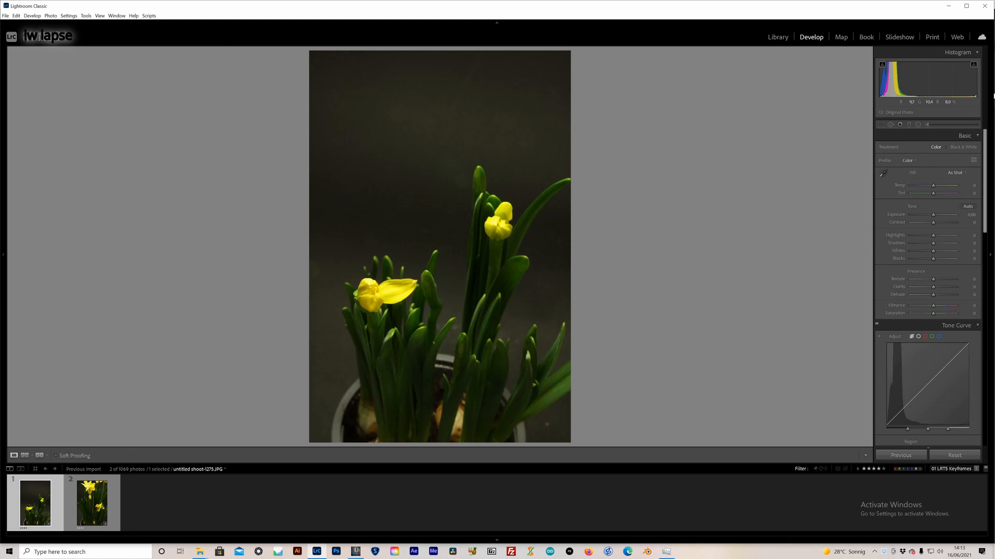
Adjust the first keyframe's tone with Exposure -1.00, Whites +5, Blacks -34, raised Shadows and Vibrance +6.
left_click_drag(932, 214, 928, 235)
left_click(373, 288)
left_click_drag(650, 233, 231, 332)
left_click(441, 259)
left_click_drag(932, 306, 934, 306)
left_click_drag(928, 236, 948, 243)
left_click_drag(931, 214, 933, 236)
left_click_drag(933, 251, 925, 259)
left_click(491, 291)
left_click_drag(374, 123, 229, 446)
Increase the first keyframe's sharpening and masking, and set noise reduction to Luminance 43, Detail 64 and Color 44.
scroll(939, 328, "down", 15)
left_click(570, 233)
left_click_drag(910, 172, 934, 172)
left_click(503, 206)
left_click_drag(436, 236, 797, 440)
left_click_drag(910, 216, 938, 225)
left_click_drag(932, 224, 939, 224)
left_click_drag(910, 245, 930, 244)
left_click_drag(777, 415, 593, 200)
left_click_drag(580, 322, 766, 72)
scroll(922, 207, "up", 2)
left_click_drag(938, 287, 930, 286)
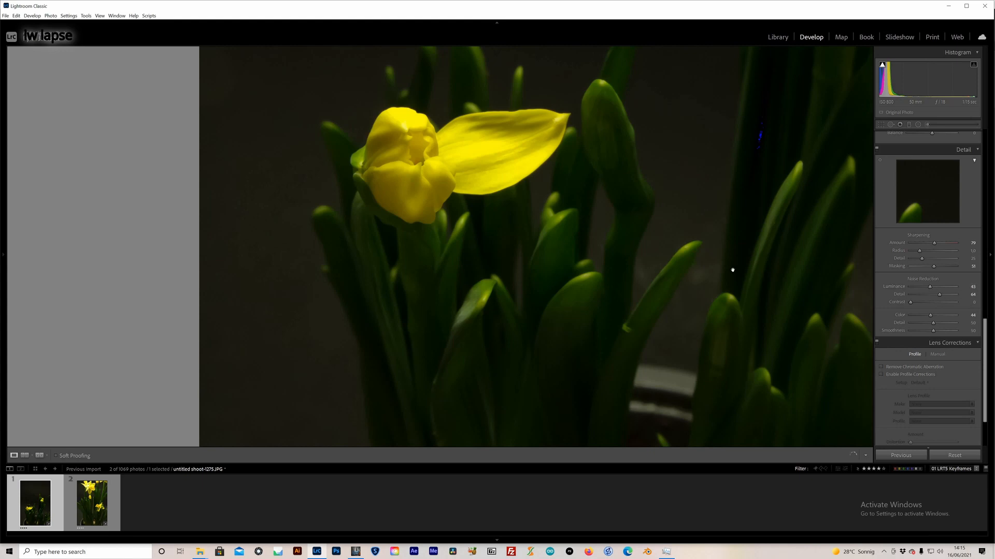
Set the first keyframe's white balance to Temp -11 and Tint +17 and check the result up close.
left_click(733, 269)
scroll(946, 274, "up", 10)
mouse_move(934, 184)
left_mouse_down()
mouse_move(941, 194)
mouse_move(930, 186)
left_mouse_up()
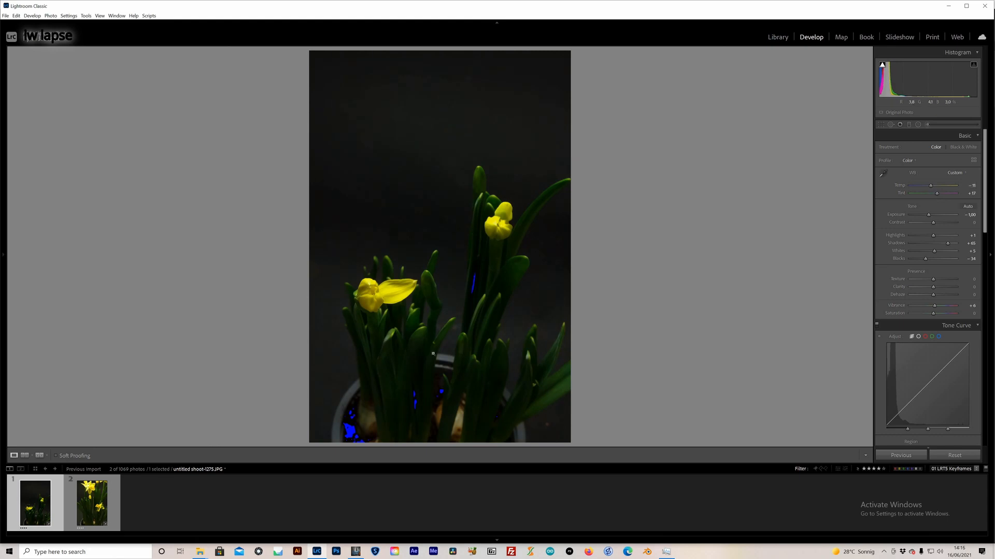
left_click(403, 305)
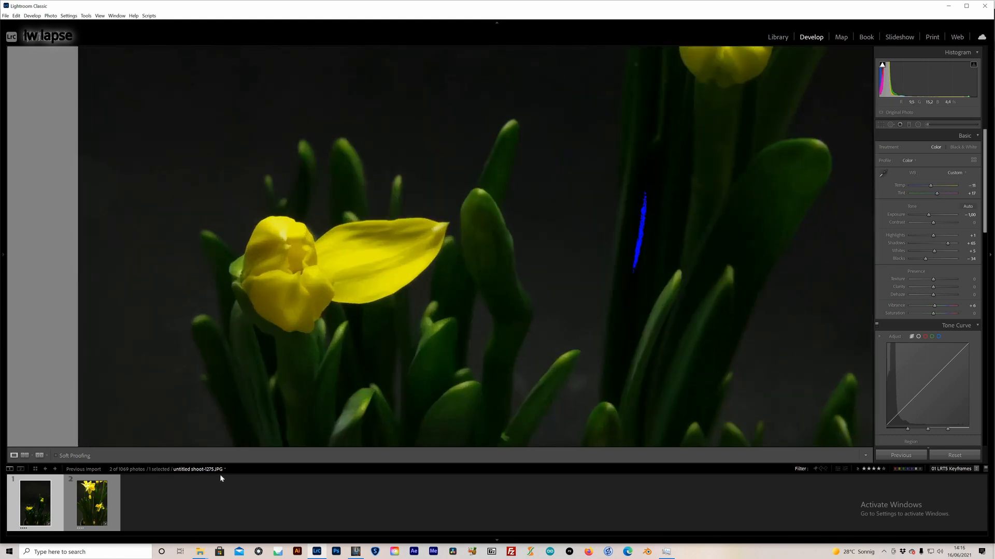
key("z")
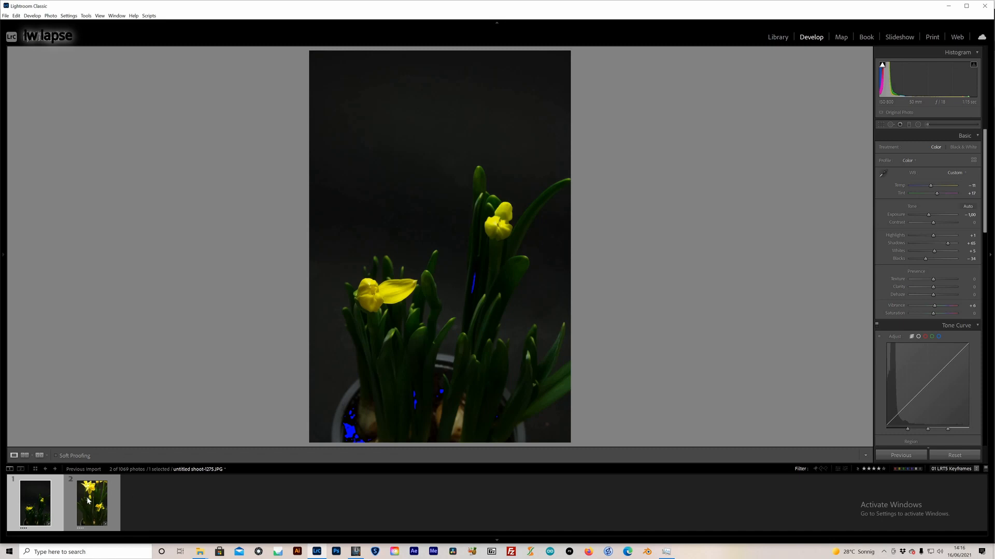
Select both keyframes and run the LRTimelapse sync script to copy the first keyframe's edits to the last one.
key("ctrl+a")
left_click(148, 16)
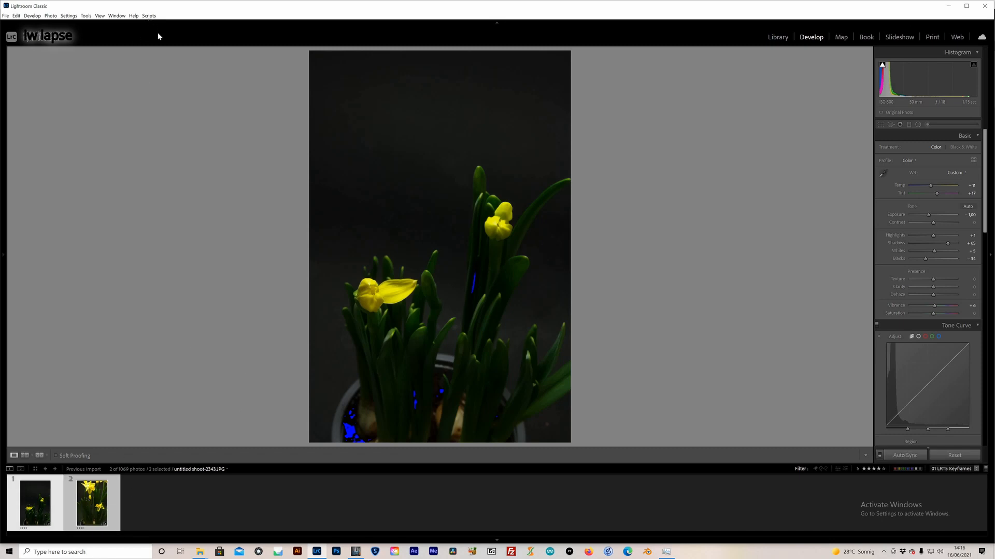
key("Return")
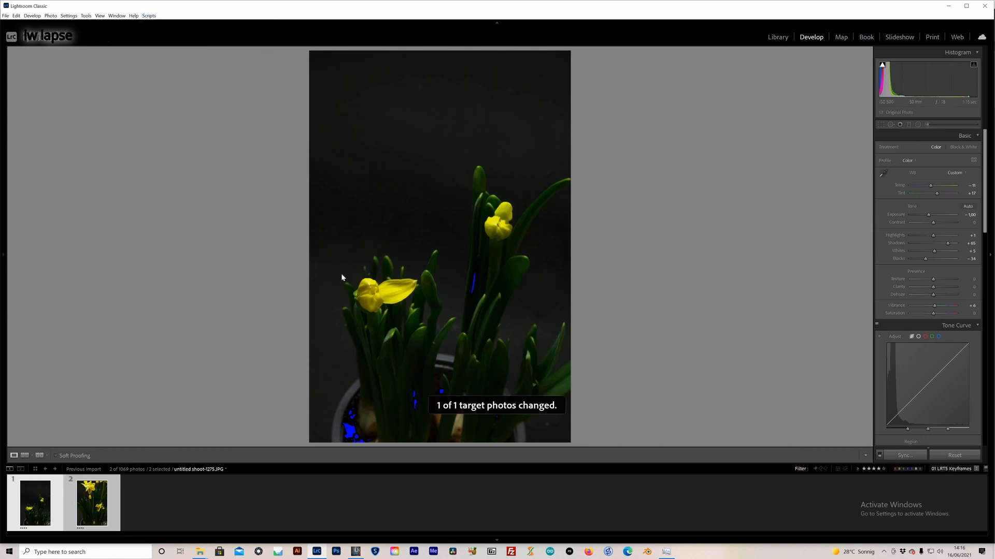
Return to the Library grid and save the metadata of both selected keyframes to their files.
key("g")
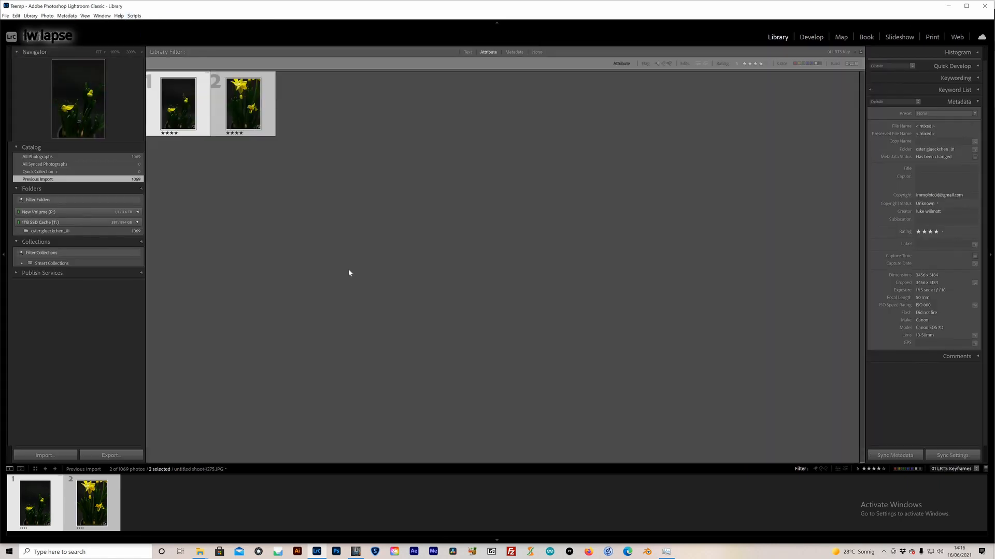
key("ctrl+s")
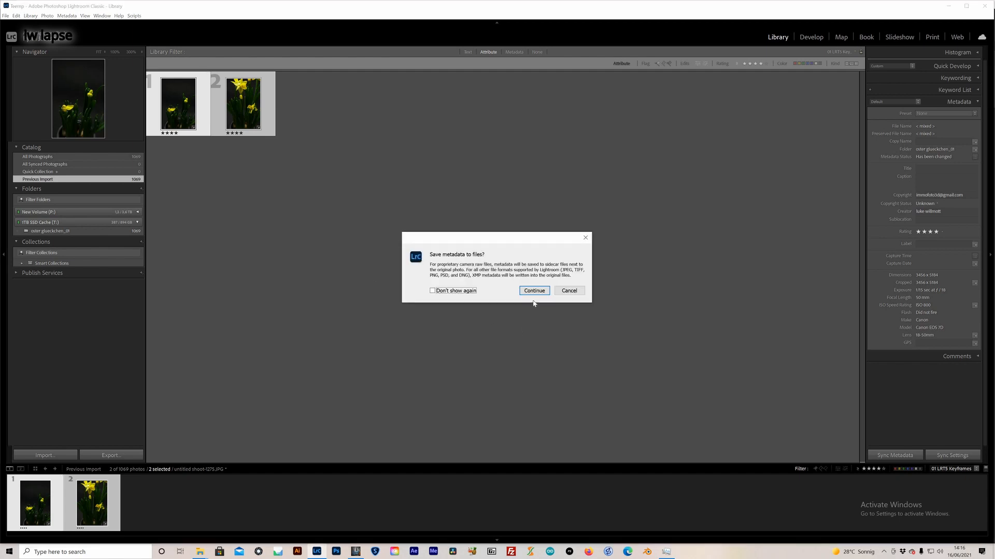
key("Return")
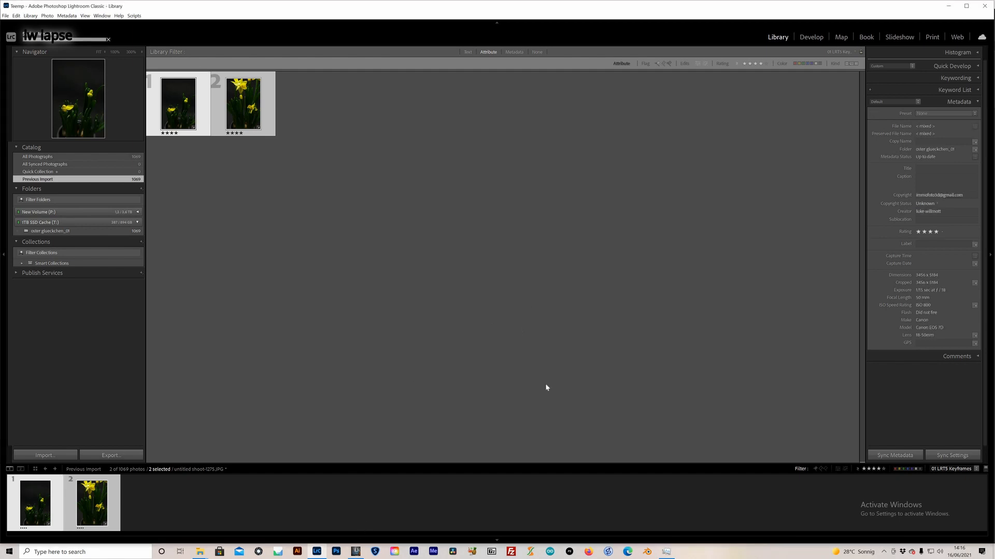
Switch to LRTimelapse and apply the simple deflicker with lower smoothing to the reloaded sequence.
key("alt+Tab")
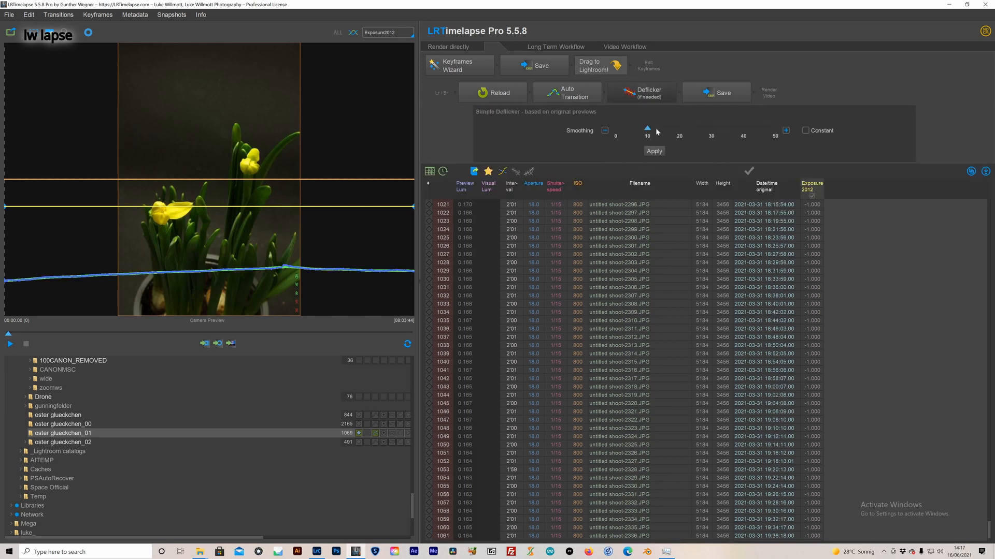
left_click(632, 133)
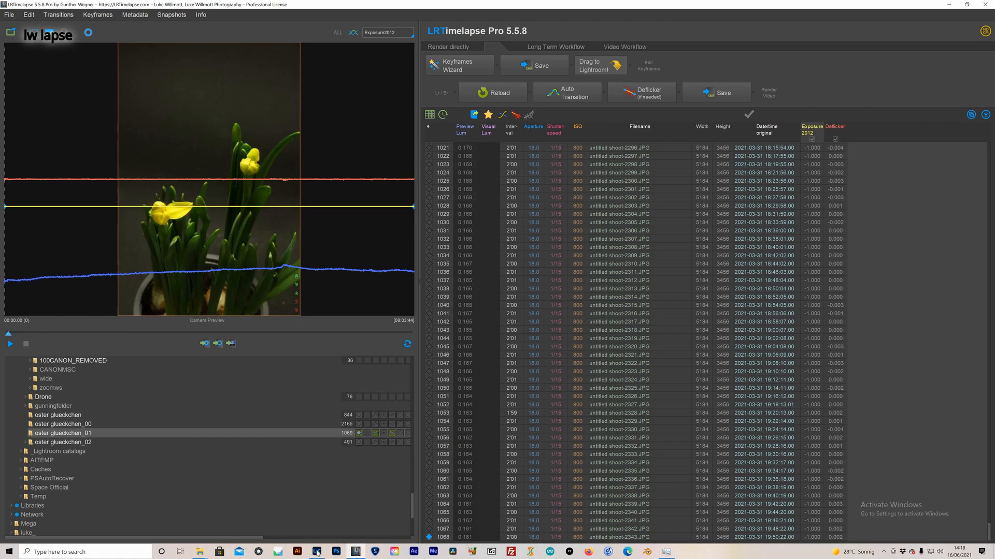
Switch back to Lightroom Classic and filter the photos with the 00 LRT5 Full Sequence preset.
key("alt+Tab")
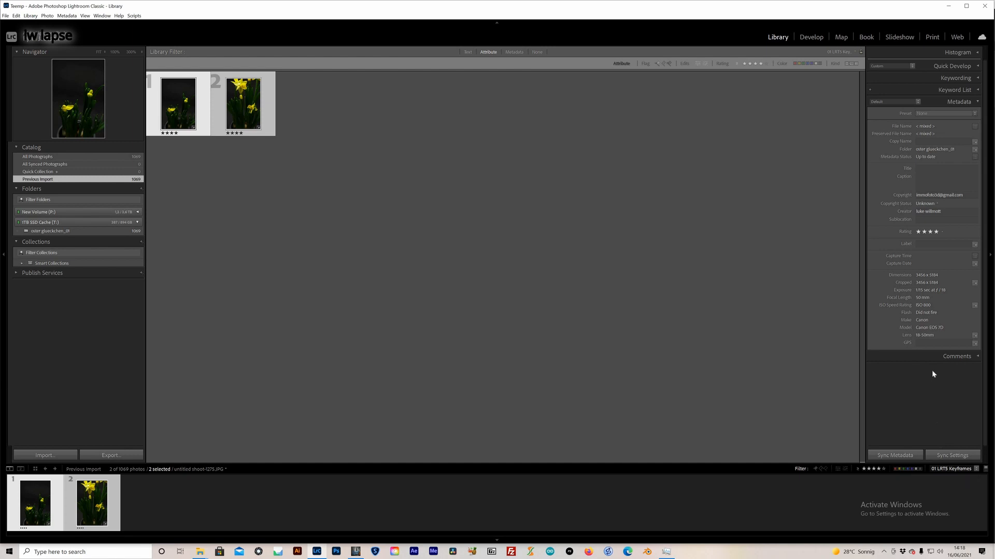
left_click(951, 469)
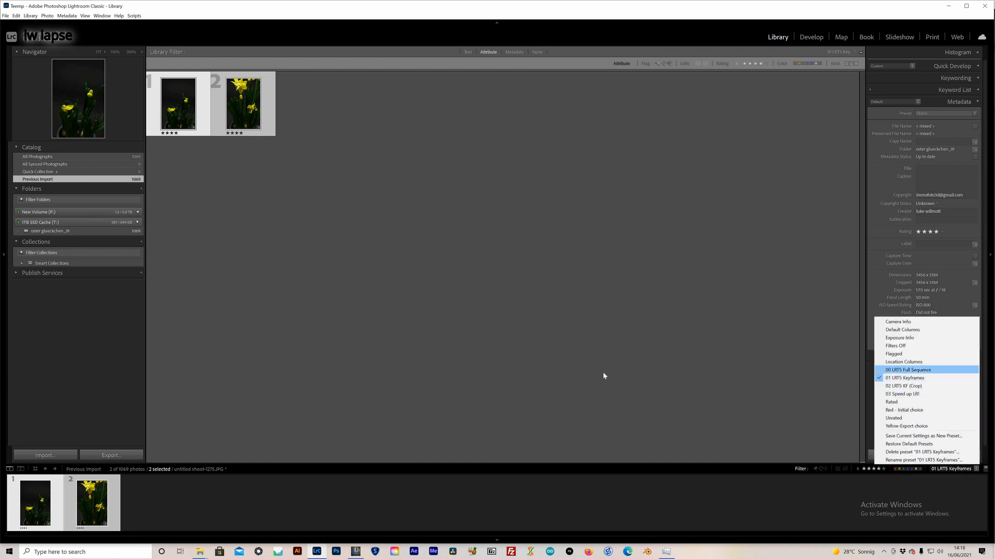
key("Return")
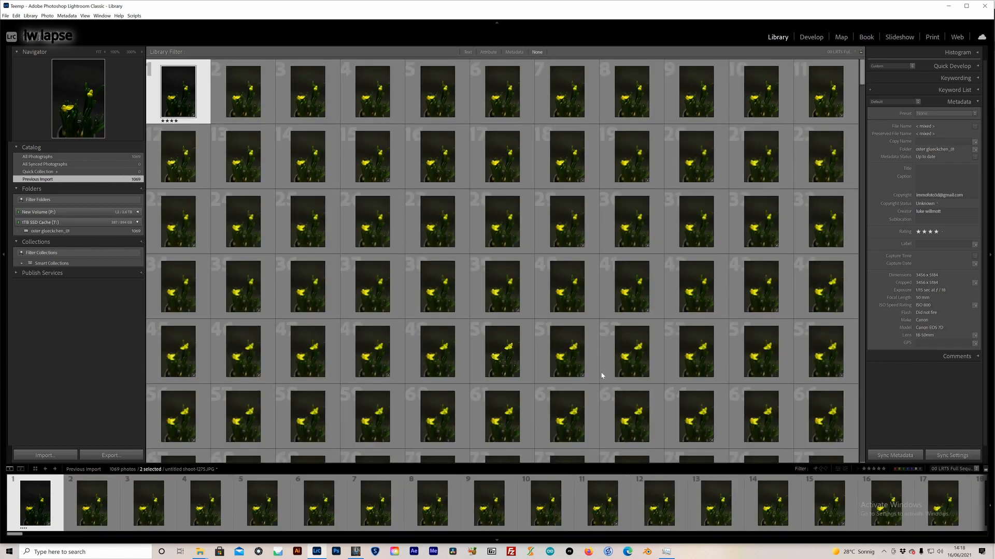
Select every photo in the sequence and read their metadata from the files.
key("ctrl+a")
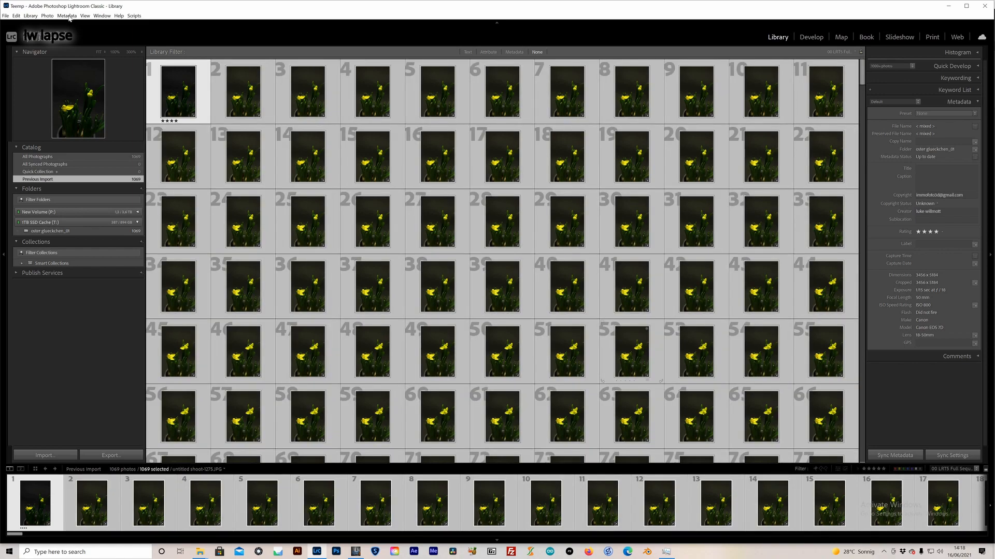
left_click(67, 15)
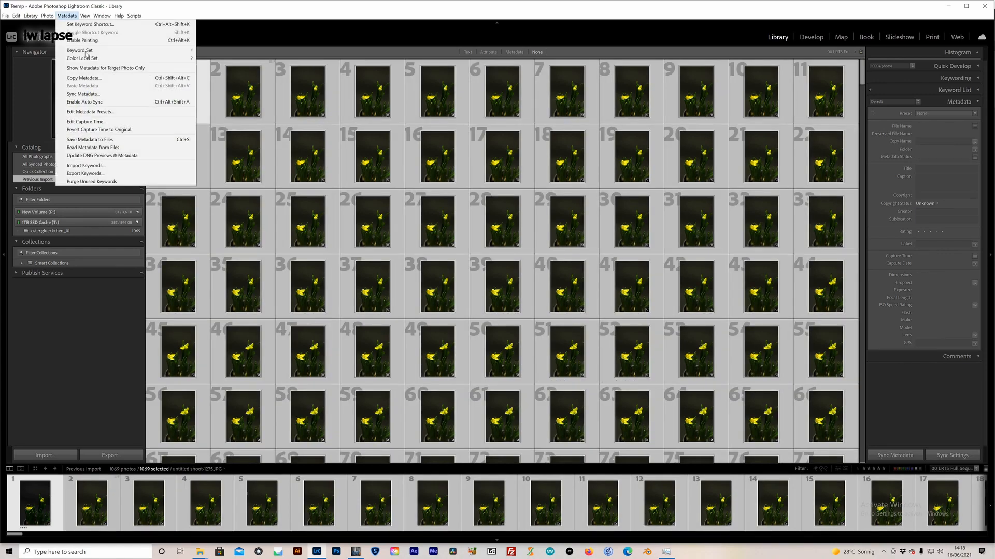
left_click(125, 149)
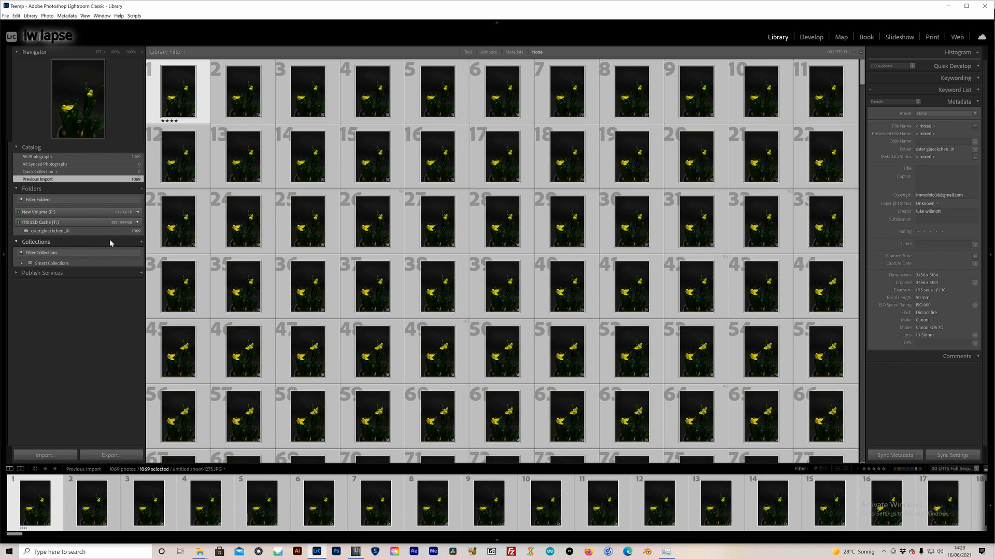
Export all photos of the oster glueckchen_01 folder through LRTimelapse with the LRT (JPG, 4K) preset.
left_click(46, 231)
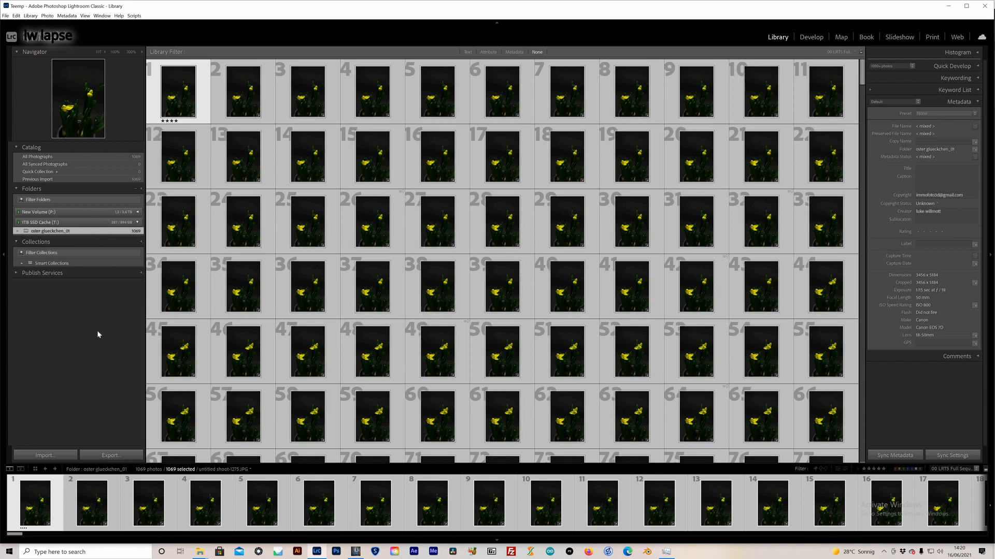
left_click(5, 15)
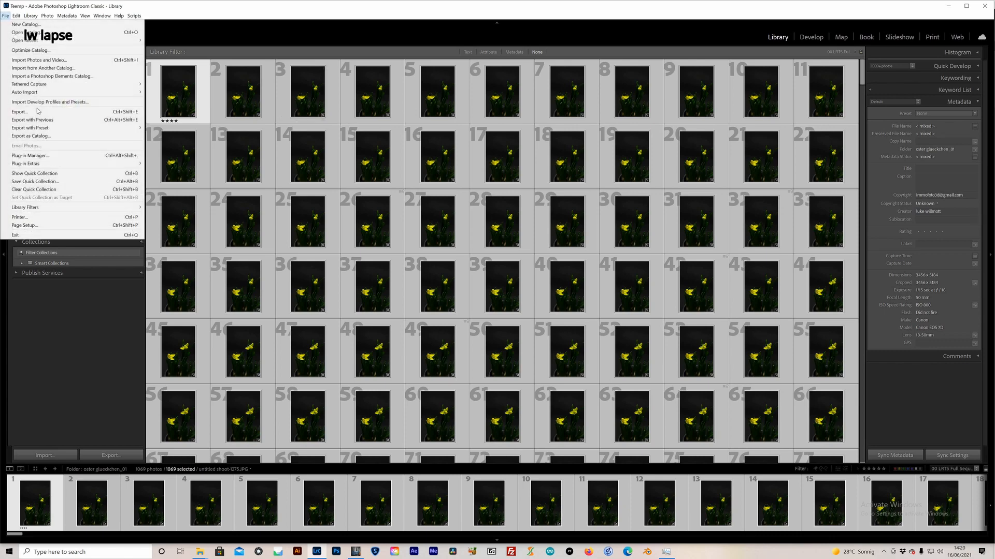
left_click(37, 111)
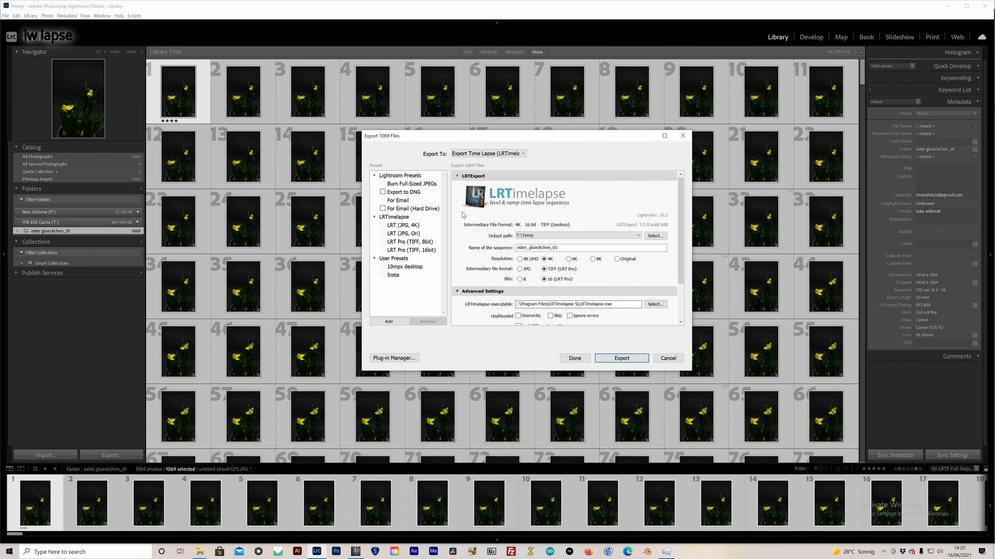
left_click(429, 224)
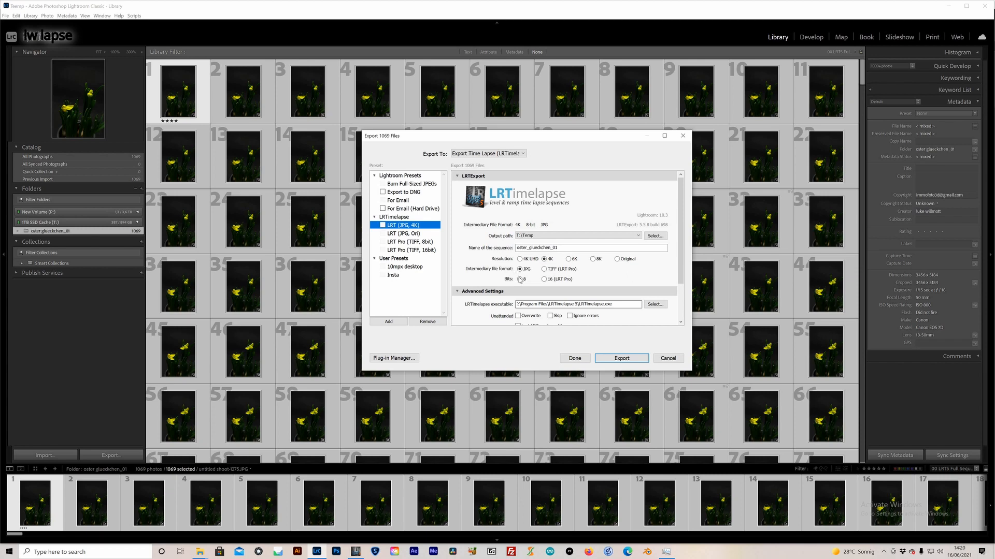
left_click(621, 358)
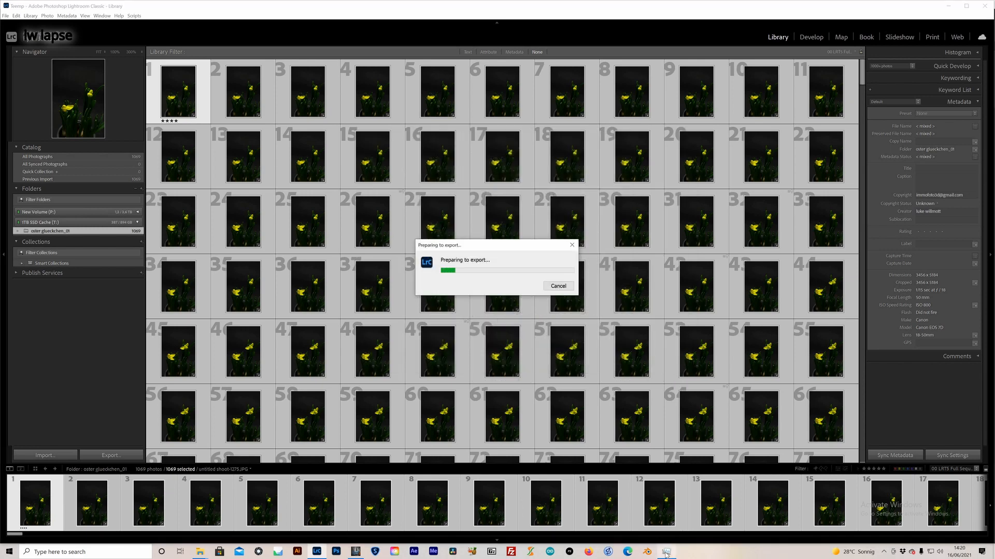
Check the memory load in Task Manager while the export is being prepared.
mouse_move(666, 555)
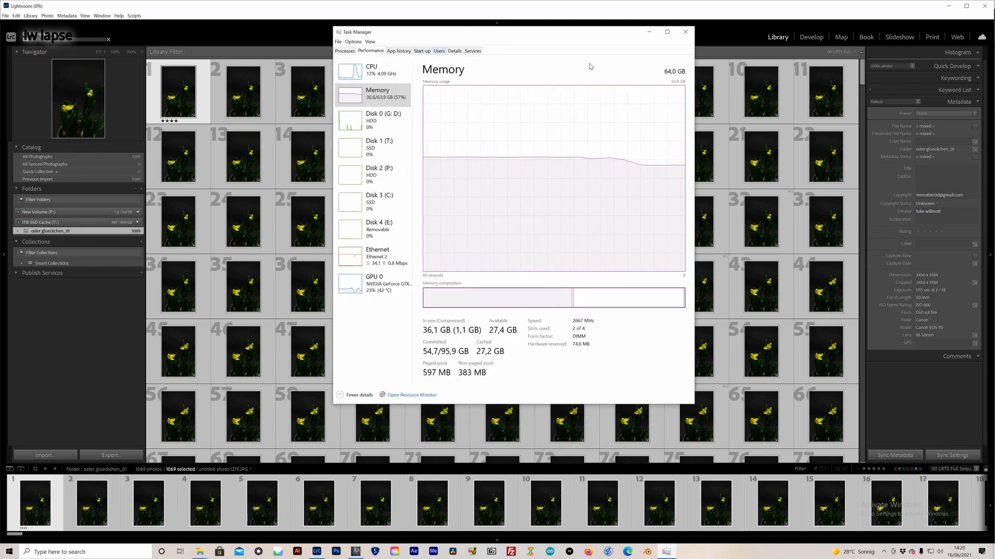
left_click_drag(482, 31, 644, 58)
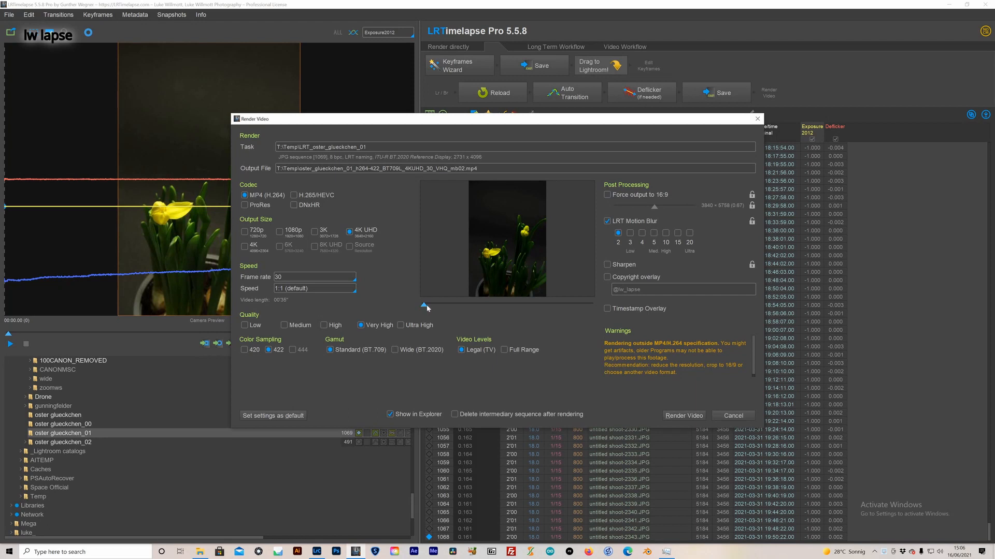
Preview the LRT_oster_glueckchen_01 sequence in LRTimelapse and render it as a 4K UHD H.264 MP4 at 30 fps, Very High quality.
left_click(530, 305)
key("Return")
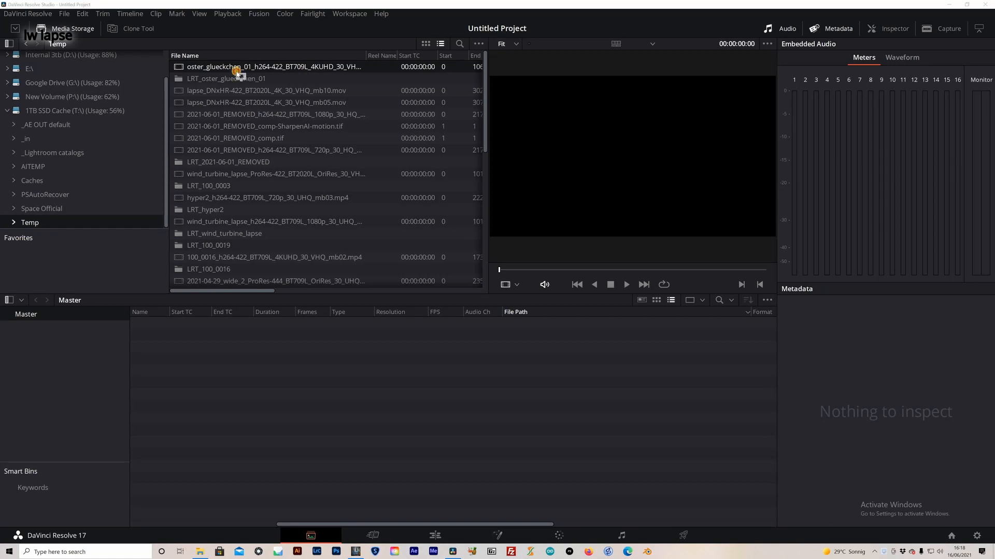
Switch to DaVinci Resolve, import the rendered oster_glueckchen_01 MP4 into the media pool and generate proxy media for it.
left_click(237, 68)
left_click_drag(356, 438, 349, 338)
right_click(356, 327)
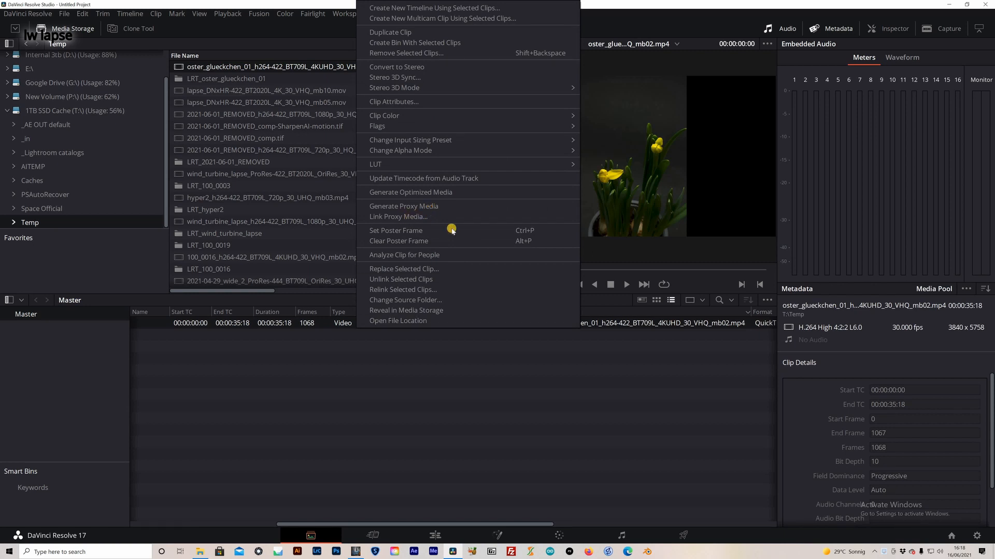
left_click(428, 208)
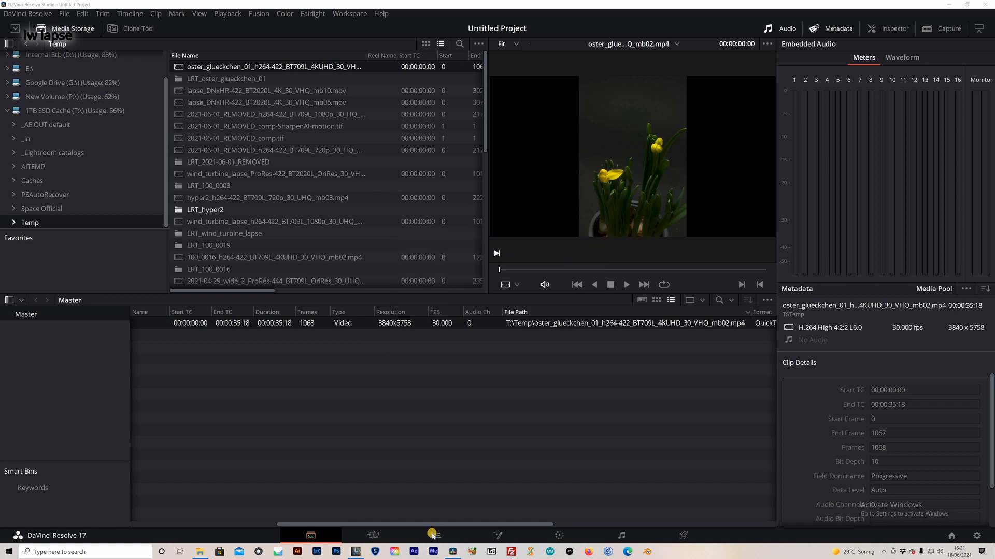
Open the imported daffodil clip for editing and play it through to examine the flower movement near its end.
left_click(433, 536)
left_click(102, 63)
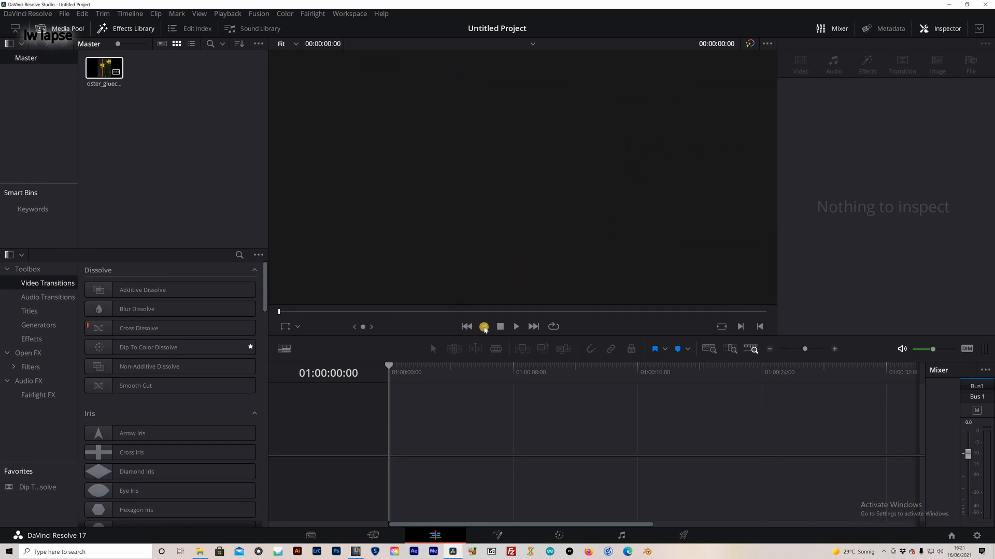
left_click(343, 312)
key("space")
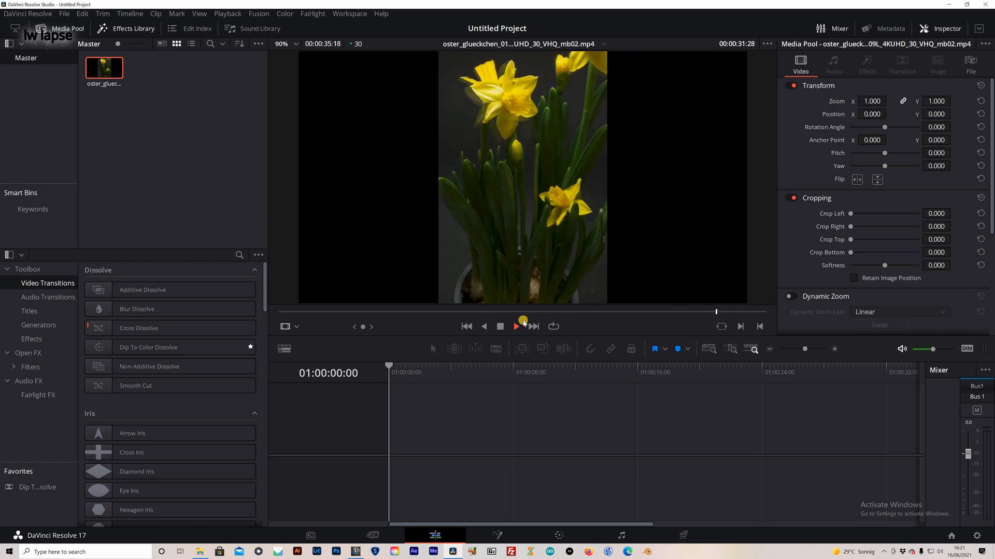
key("space")
left_click_drag(677, 317, 703, 315)
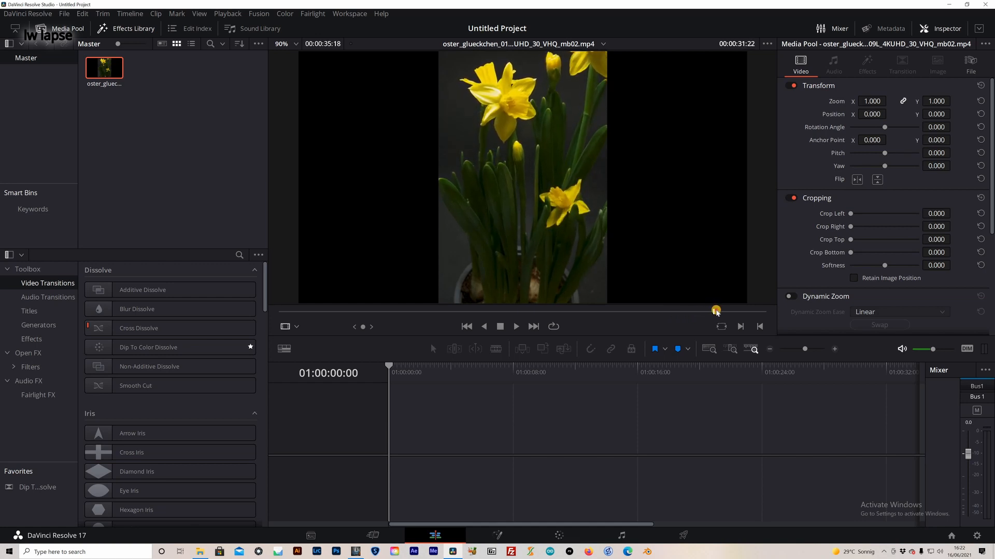
Mark the usable range of the source clip and place that section at the very start of a new timeline.
left_click_drag(697, 316, 679, 315)
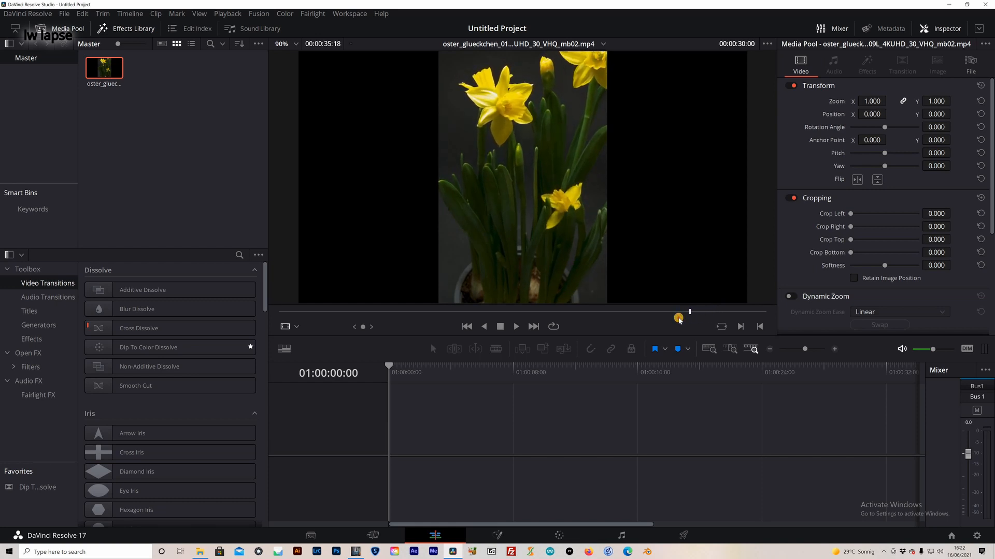
left_click_drag(356, 326, 393, 335)
key("o")
left_click_drag(447, 427, 446, 427)
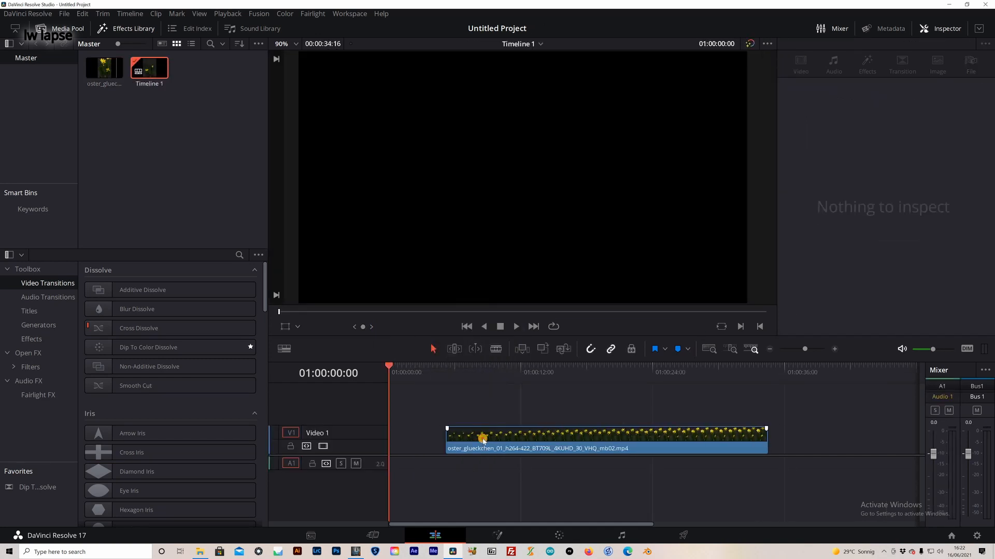
left_click(578, 439)
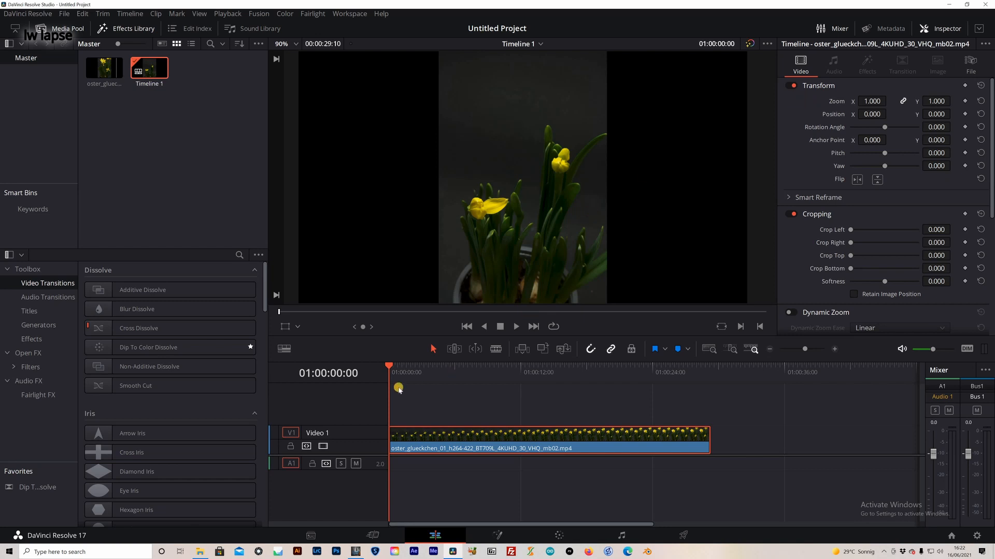
Keyframe the clip's transform at the first frame with zoom 2.670 and vertical position 221.
left_click(964, 86)
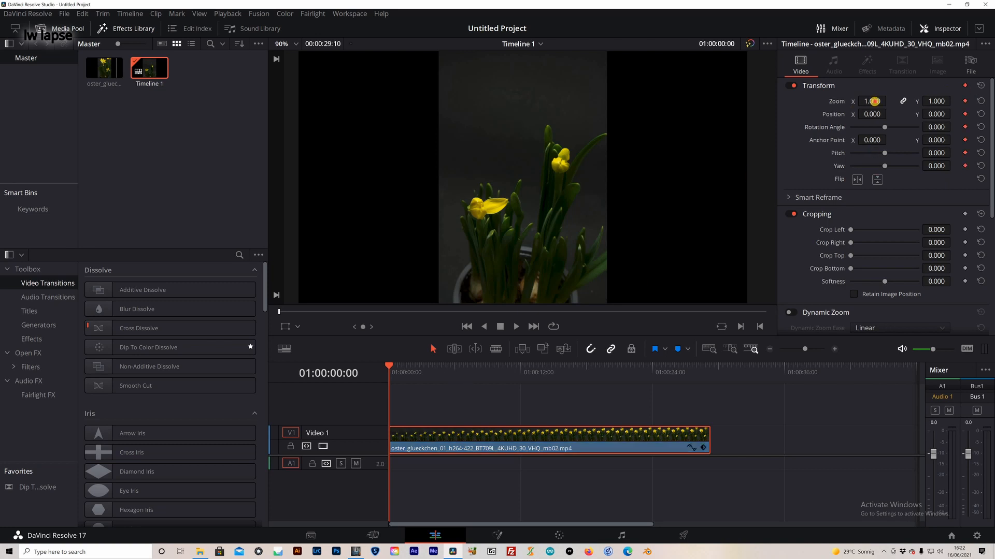
left_click_drag(917, 101, 952, 98)
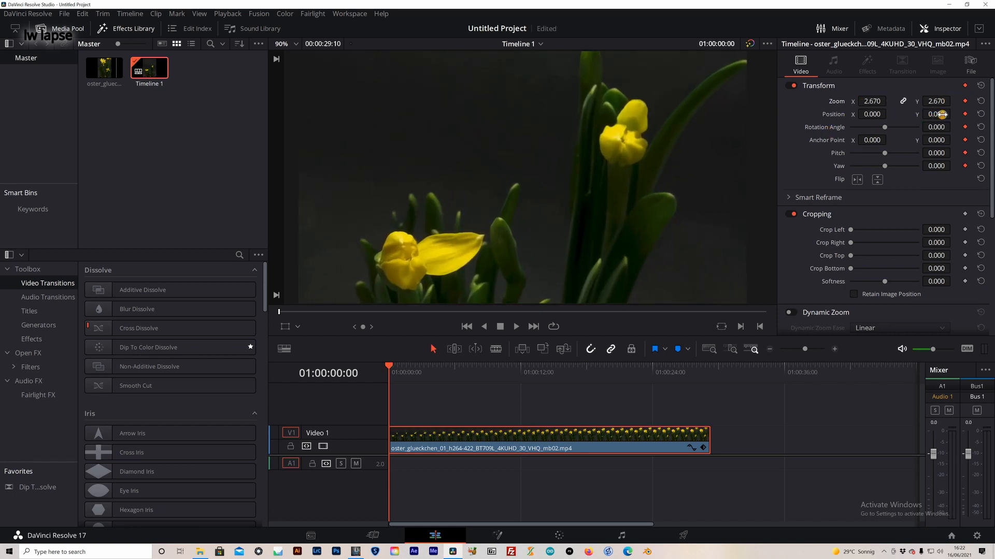
left_click_drag(936, 114, 901, 115)
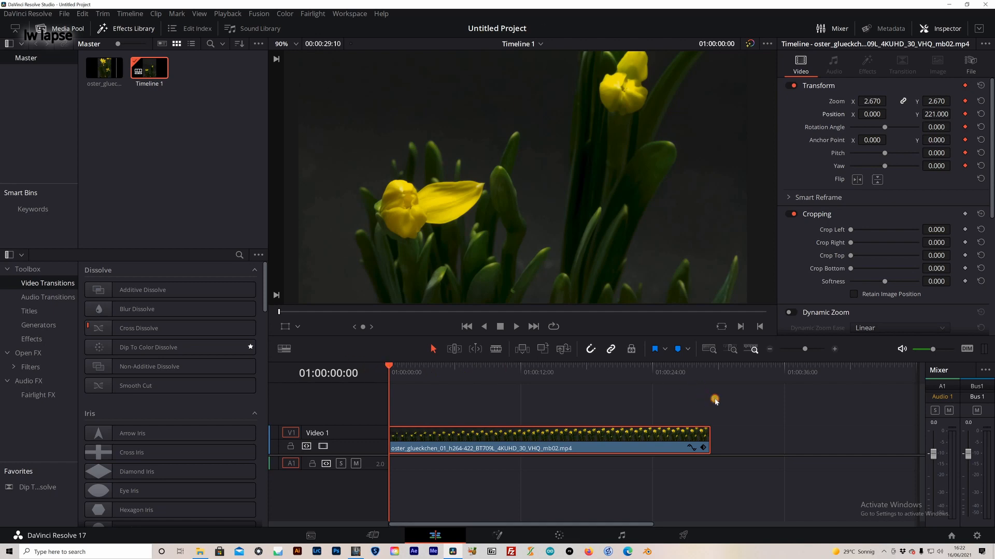
Add transform keyframes at the clip's end and set the vertical position there to -809.
key("Down")
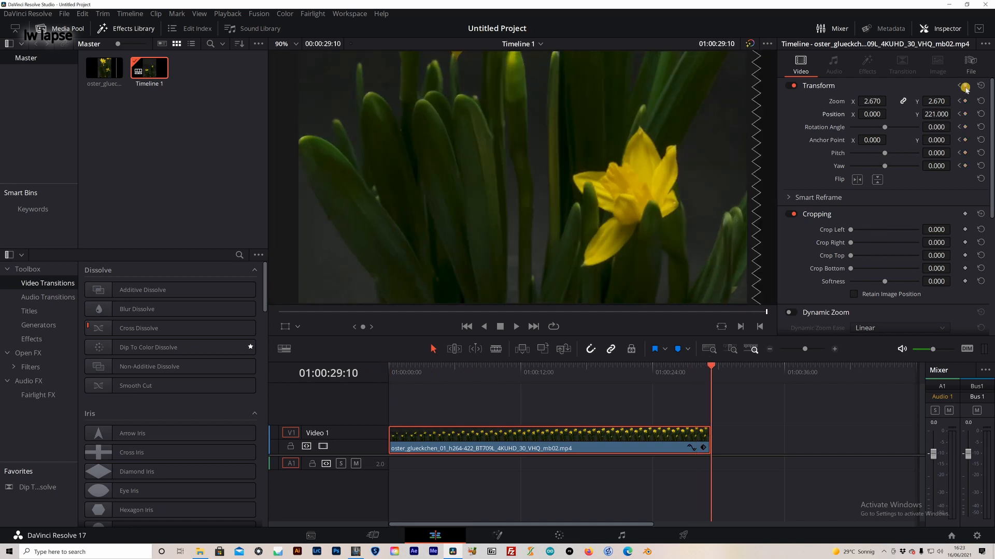
left_click(964, 86)
left_click_drag(936, 114, 753, 114)
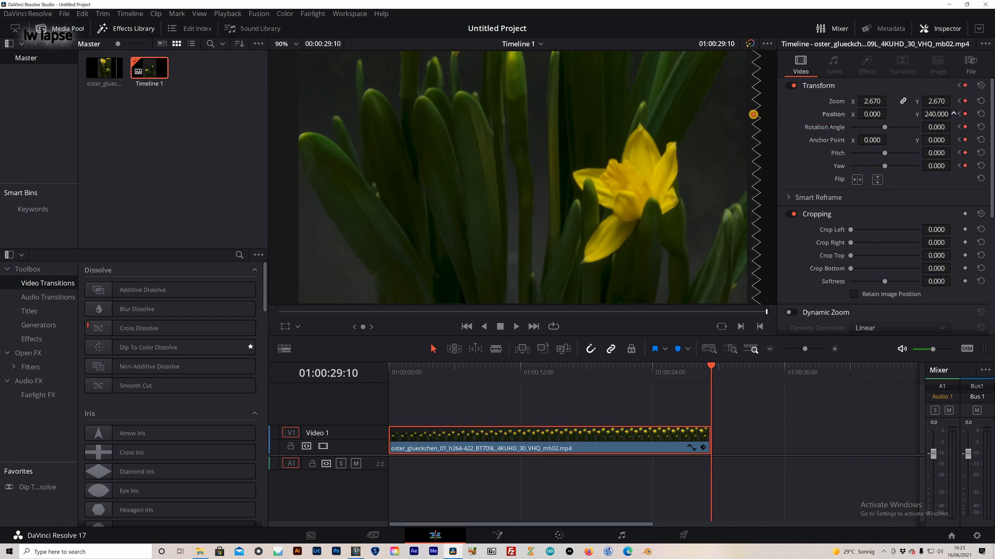
left_click_drag(953, 114, 931, 119)
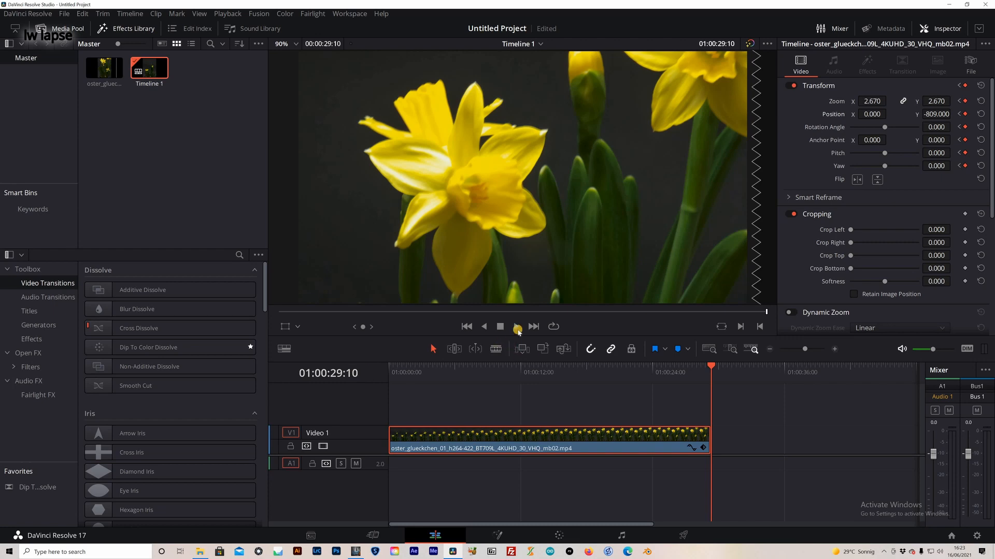
Play the timeline with looping enabled to review the animated camera move.
left_click(515, 327)
left_click(554, 326)
key("space")
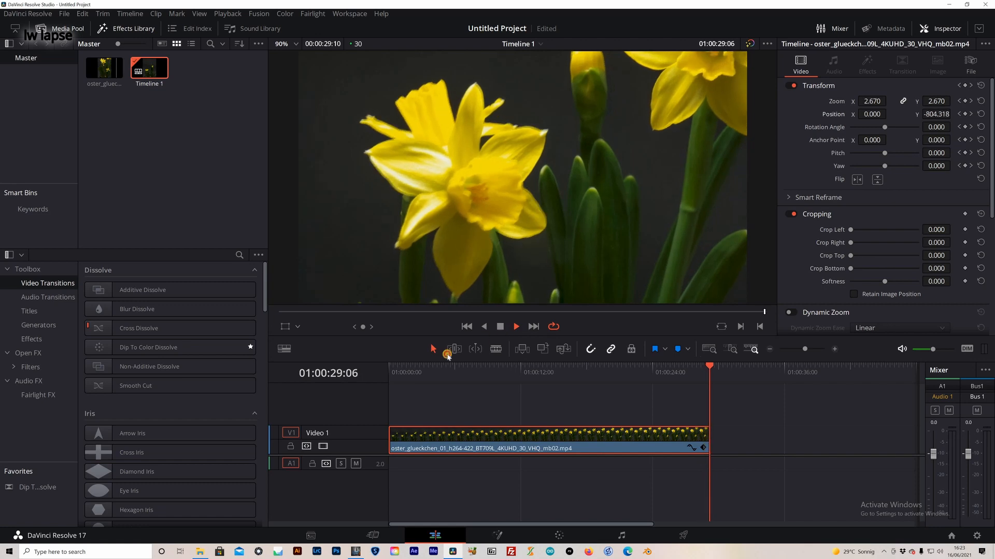
Trim the end of the timeline clip back to about 28 seconds.
mouse_move(695, 400)
left_mouse_down()
mouse_move(687, 399)
mouse_move(696, 399)
left_mouse_up()
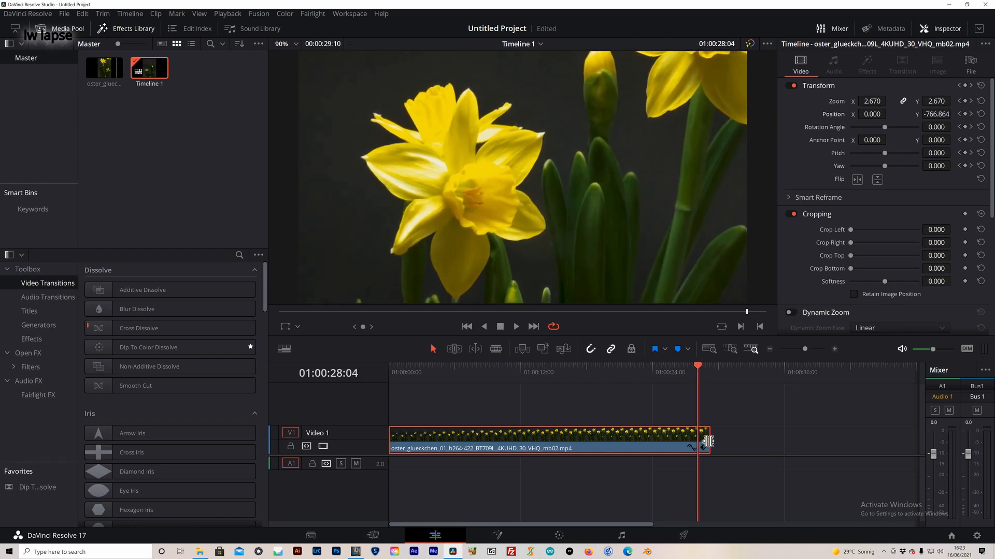
left_click_drag(708, 440, 695, 439)
Switch to color grading and append two serial nodes after node 01.
left_click(559, 535)
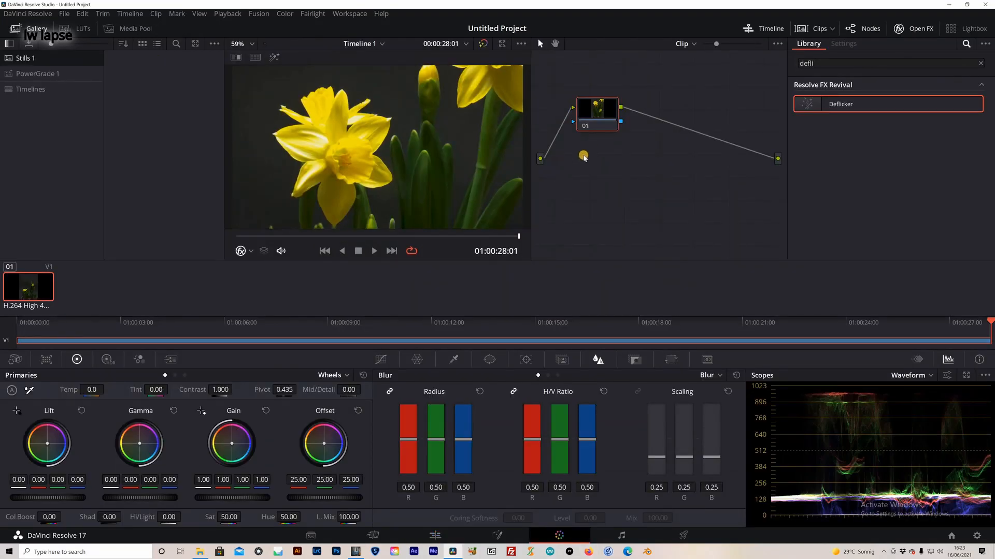
key("alt+s")
key("alt+s")
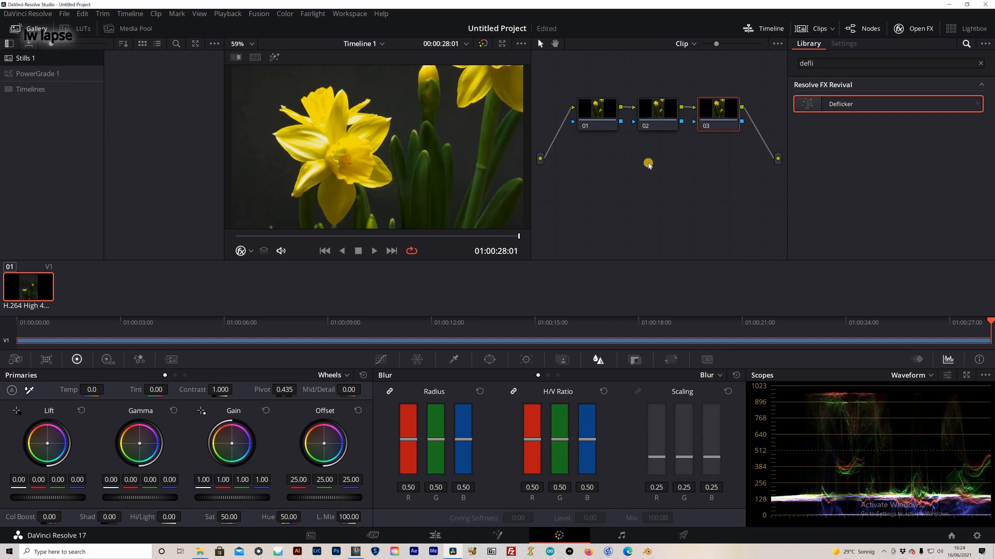
Darken the shadows on node 02 by adding and lowering points at the dark end of its custom curve.
left_click(656, 115)
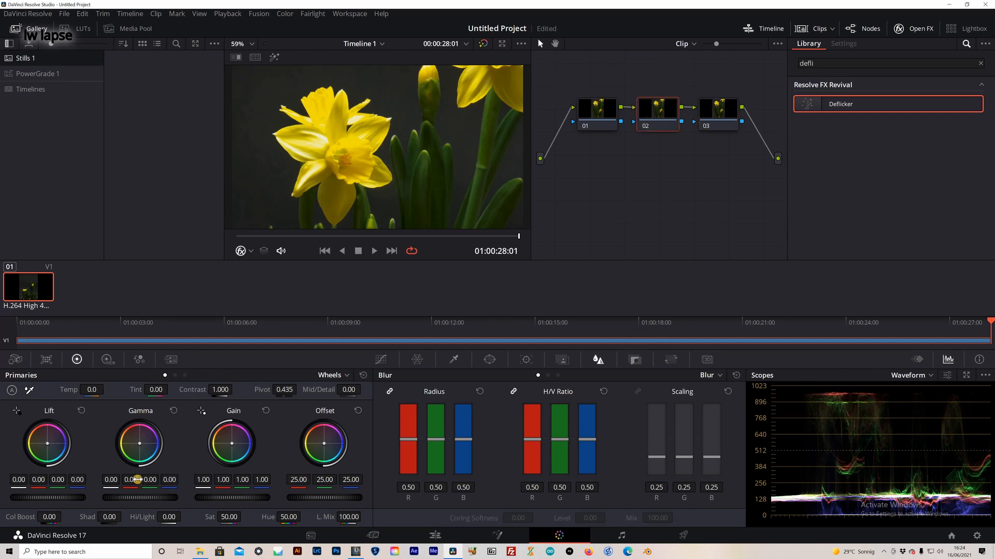
left_click(381, 358)
left_click(400, 511)
mouse_move(400, 513)
left_mouse_down()
mouse_move(431, 497)
mouse_move(405, 508)
left_mouse_up()
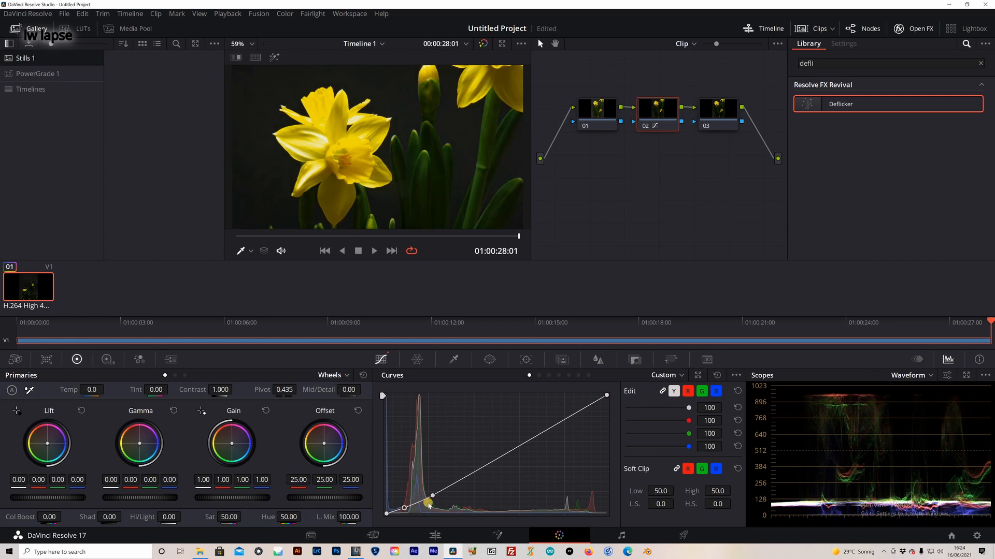
Set node 02's gamma to -0.01 and gain to 1.05, and fine-tune the shadow points of its curve.
left_click_drag(519, 237, 247, 224)
left_click_drag(141, 494, 140, 494)
left_click_drag(226, 495, 244, 498)
left_click(431, 495)
left_click_drag(404, 509, 404, 509)
left_click_drag(248, 236, 486, 225)
left_click_drag(127, 494, 126, 495)
Set node 02's color temperature to -130, tint to 18.50 and saturation to 51.40.
left_click_drag(91, 393, 86, 394)
left_click_drag(153, 393, 163, 393)
left_click_drag(227, 517, 215, 517)
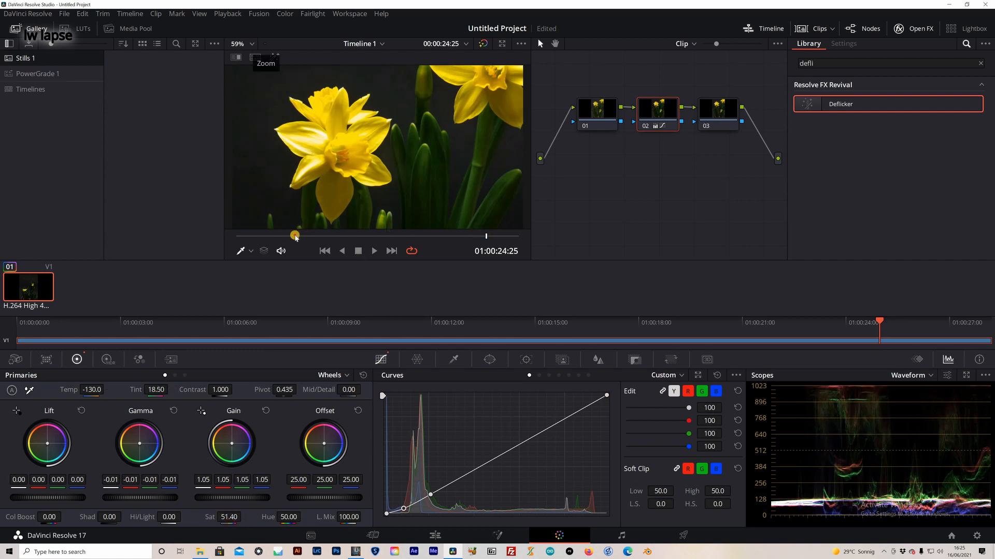
Compare the grade across the clip and reduce node 02's gain to 1.03.
left_click_drag(219, 237, 356, 233)
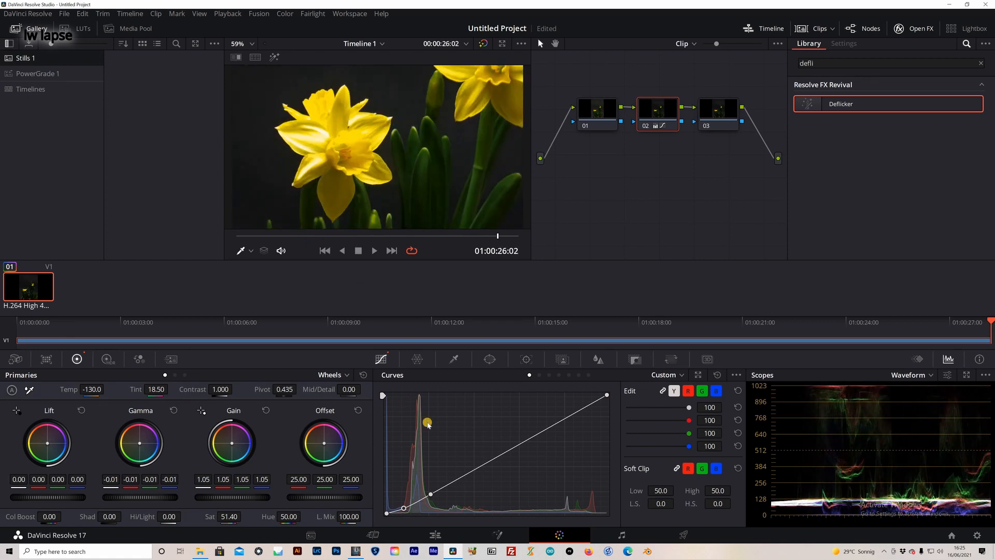
left_click_drag(255, 499, 252, 498)
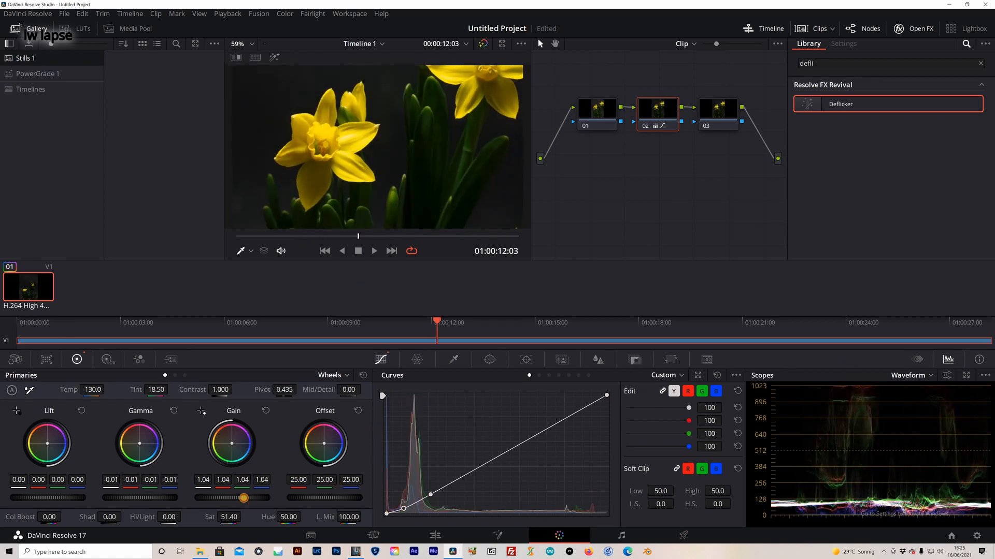
left_click_drag(237, 499, 231, 498)
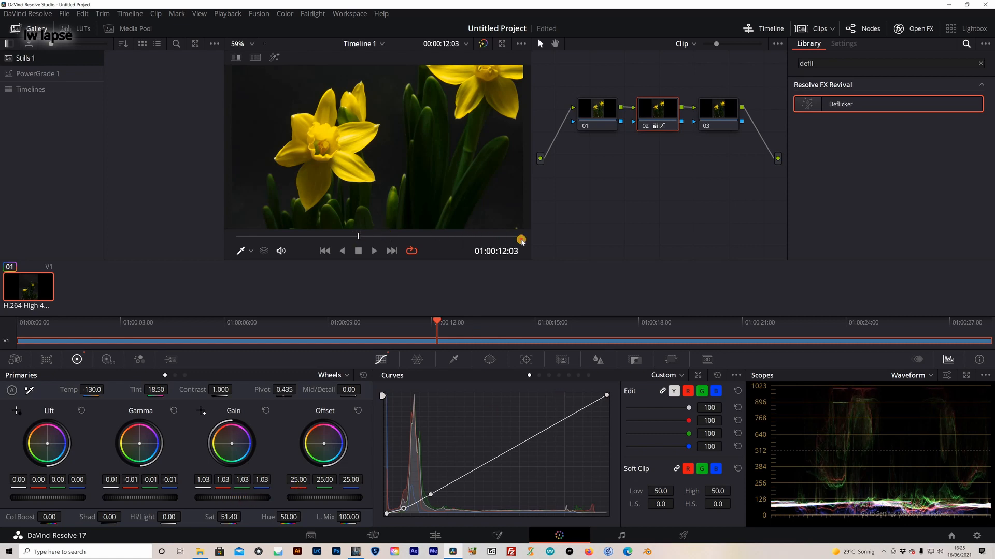
left_click_drag(502, 246, 384, 248)
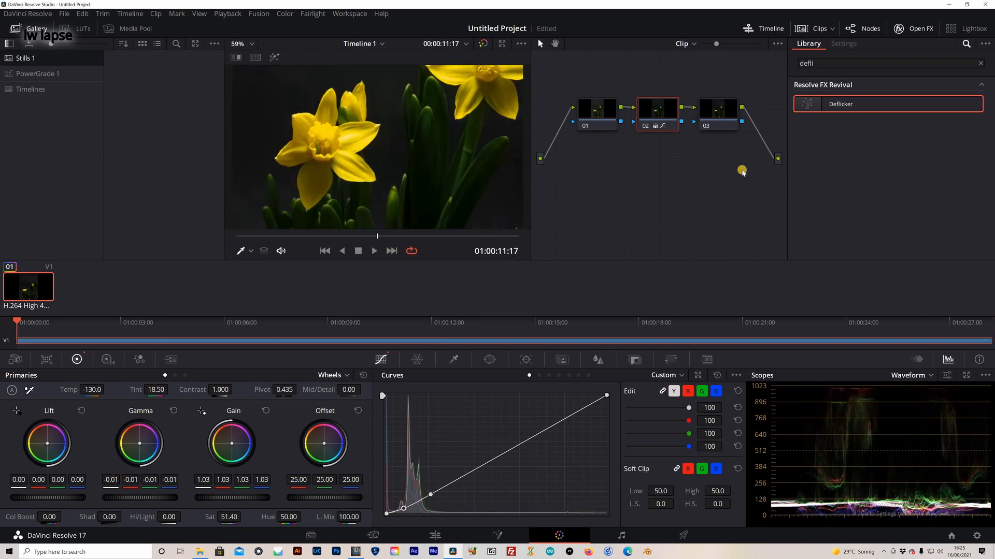
Select node 03, enlarge the viewer image to 100% and play the clip to examine the petals for flicker.
left_click(727, 121)
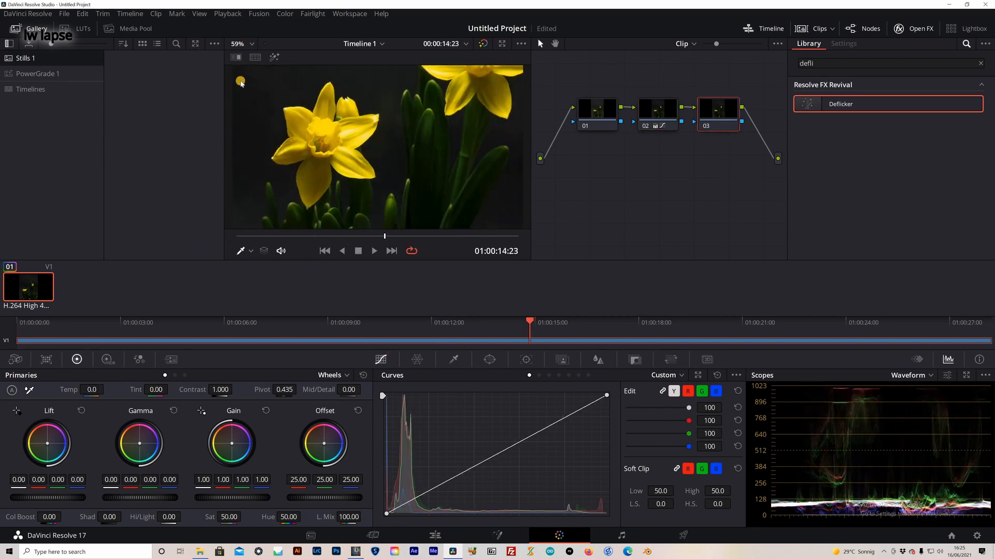
left_click(243, 44)
left_click(241, 126)
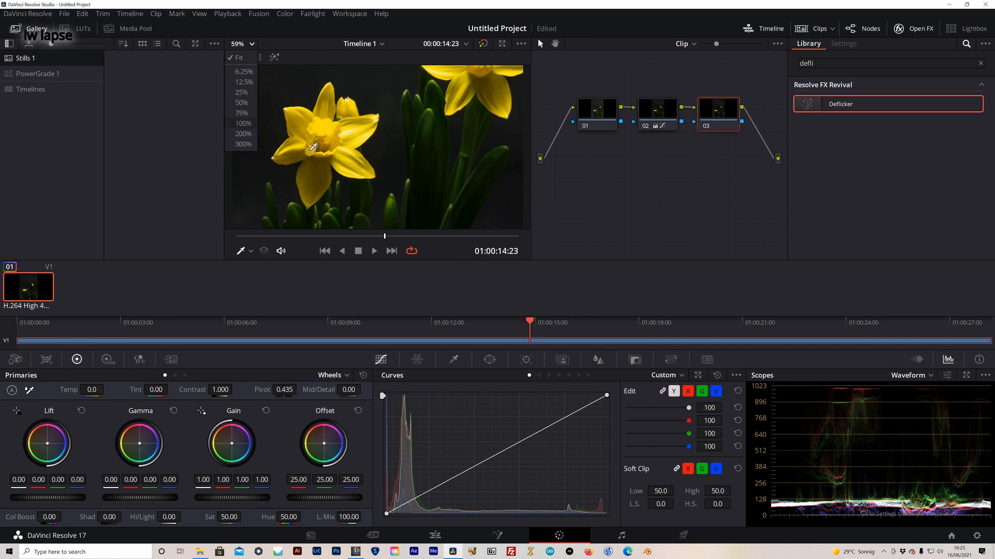
left_click(373, 253)
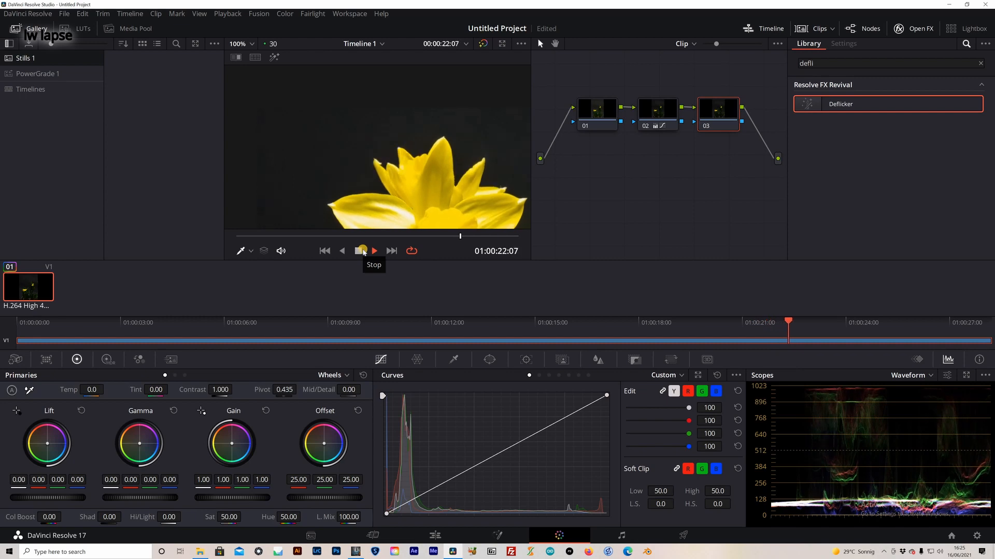
key("space")
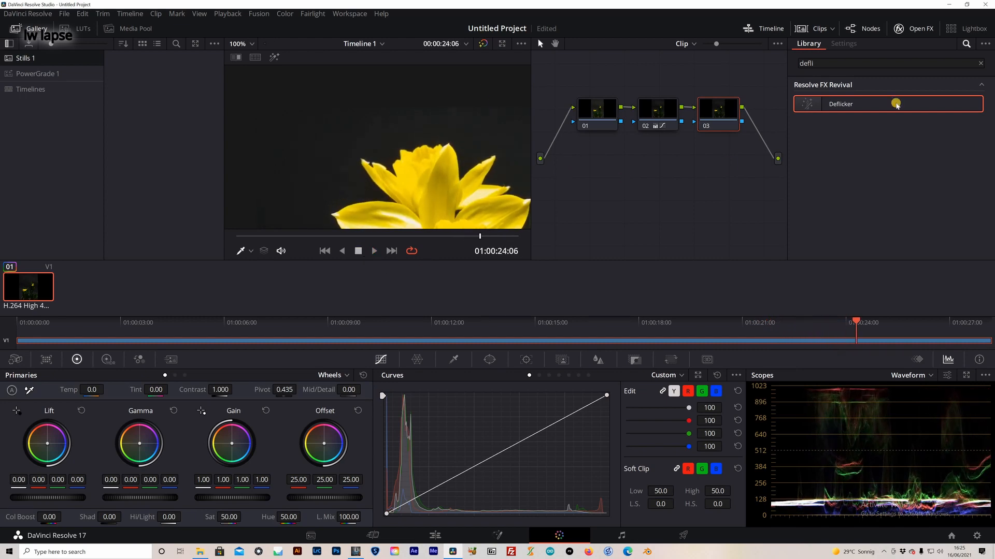
left_click_drag(810, 105, 763, 107)
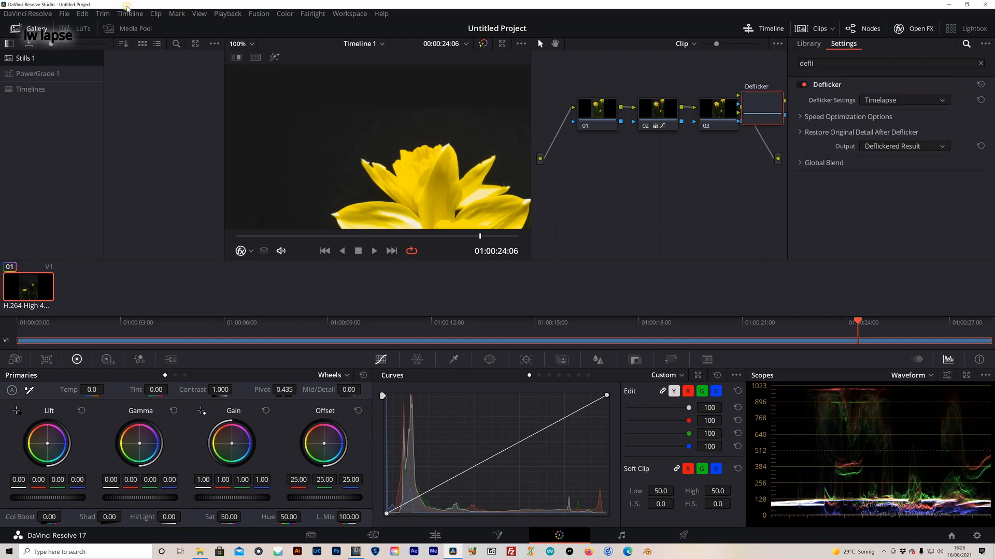
left_click(273, 59)
left_click(770, 103)
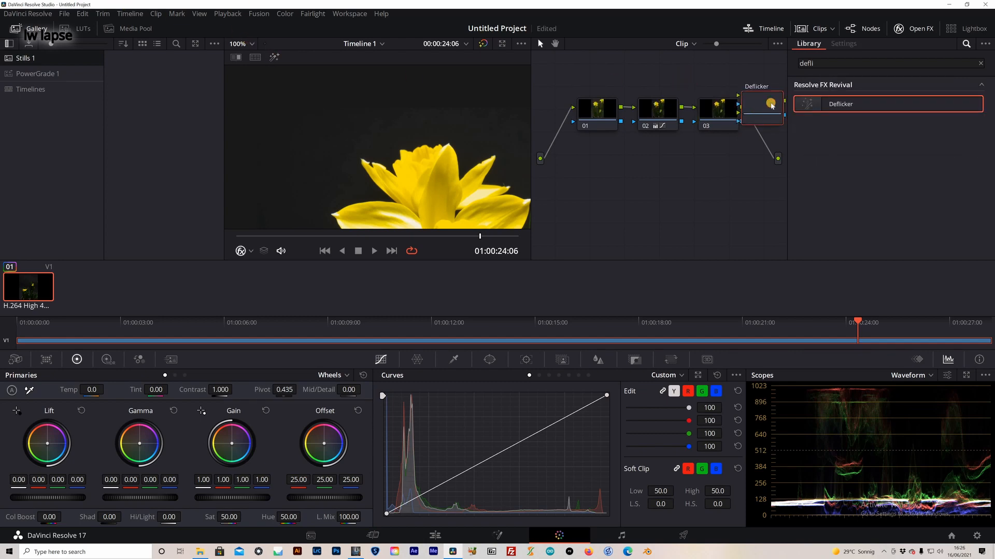
key("ctrl+z")
Apply the Deflicker effect directly to node 03.
left_click_drag(824, 104, 719, 115)
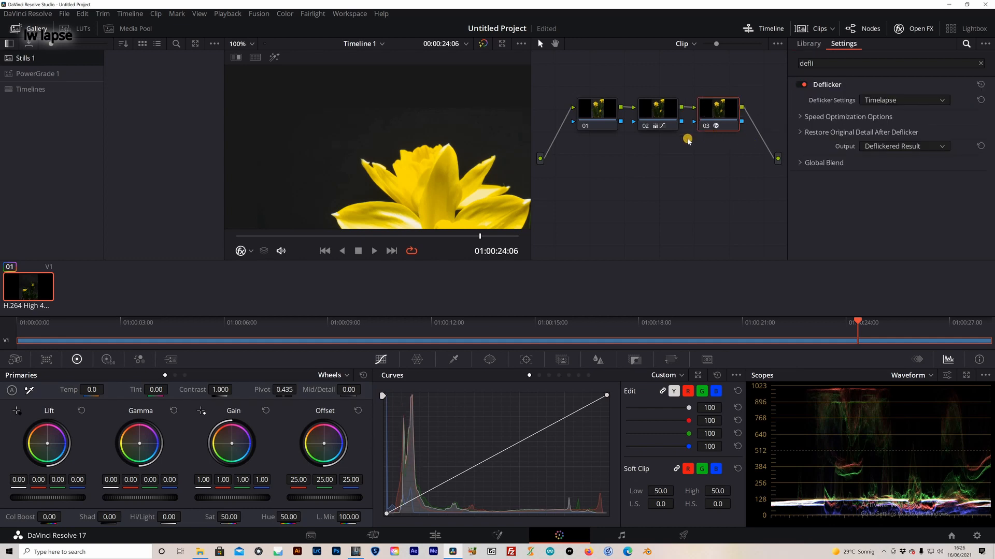
Add a serial node after node 03, sharpen the daffodils on it with a blur radius of 0.46, and fit the image to the viewer.
key("alt+s")
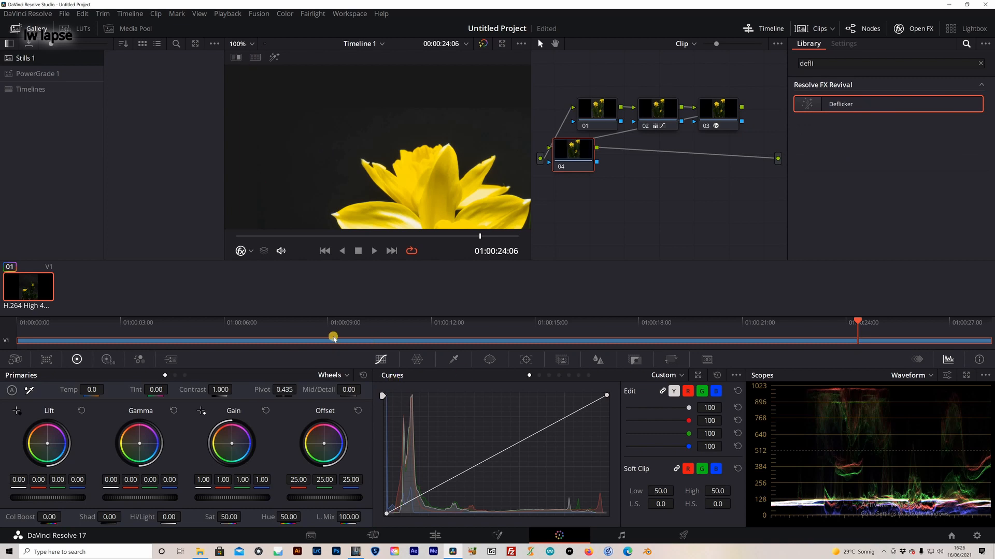
left_click_drag(574, 153, 603, 178)
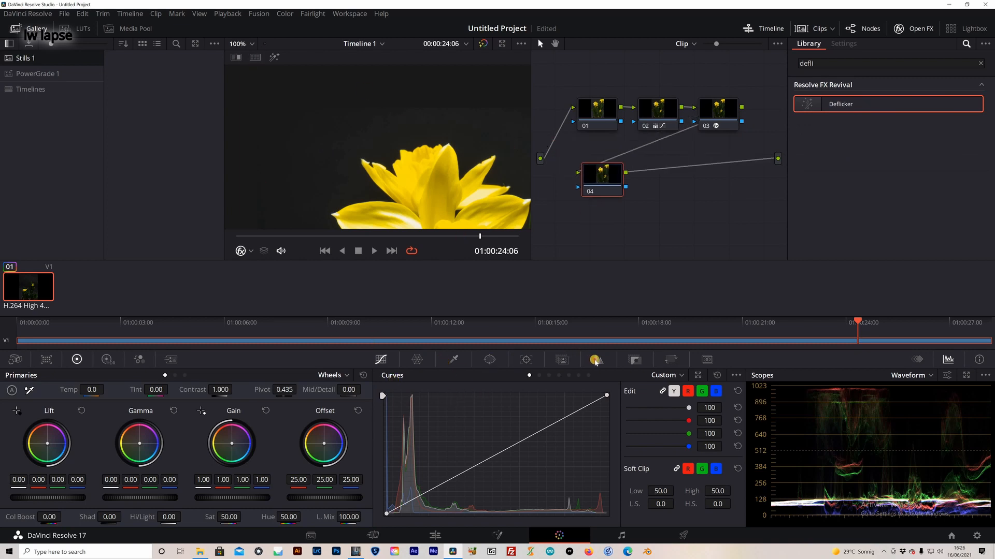
left_click(598, 360)
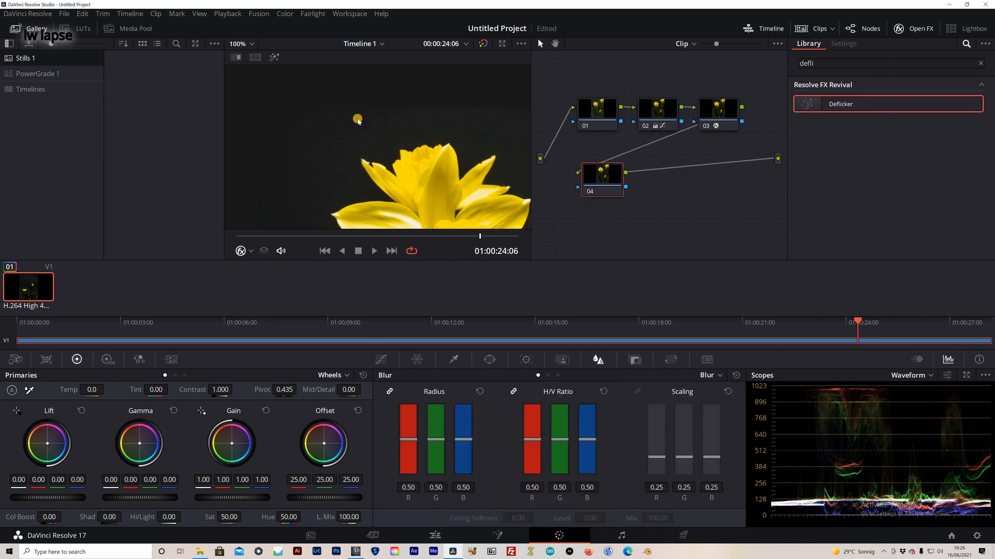
left_click_drag(407, 186, 371, 146)
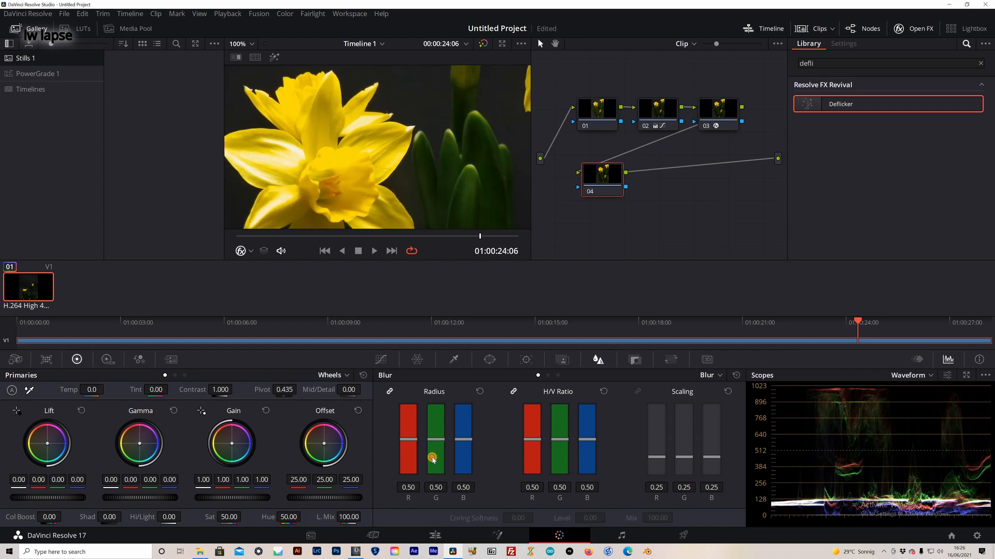
left_click_drag(434, 453, 436, 443)
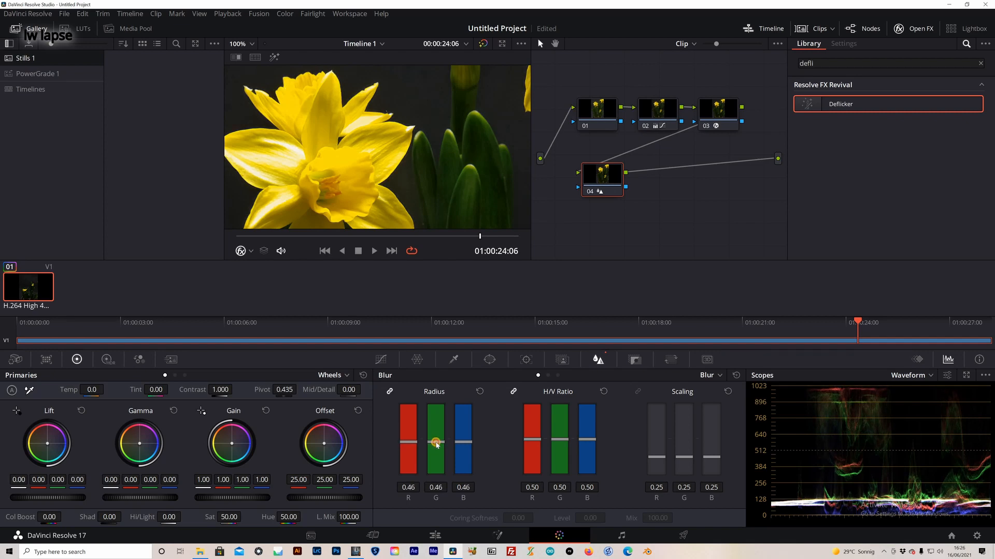
left_click(245, 57)
left_click(242, 44)
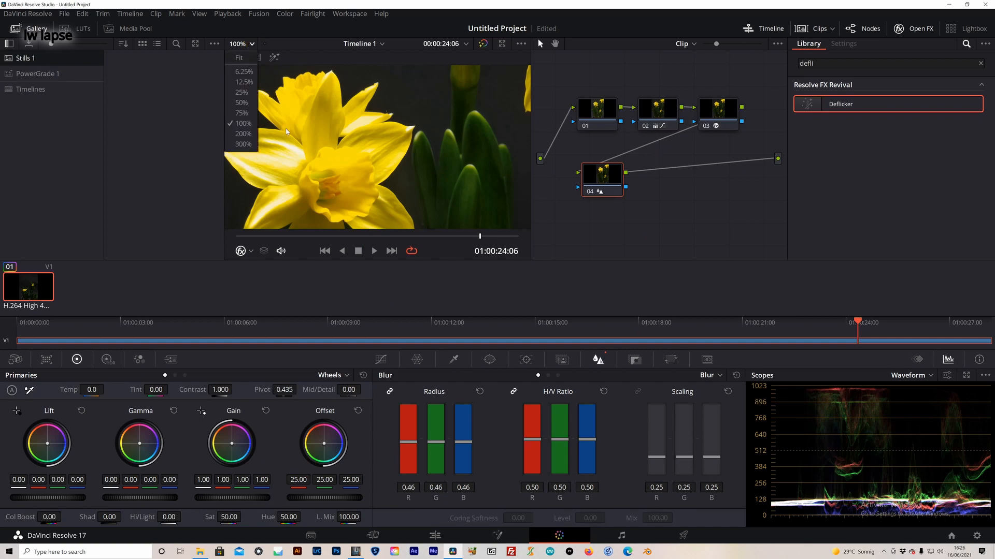
left_click(245, 57)
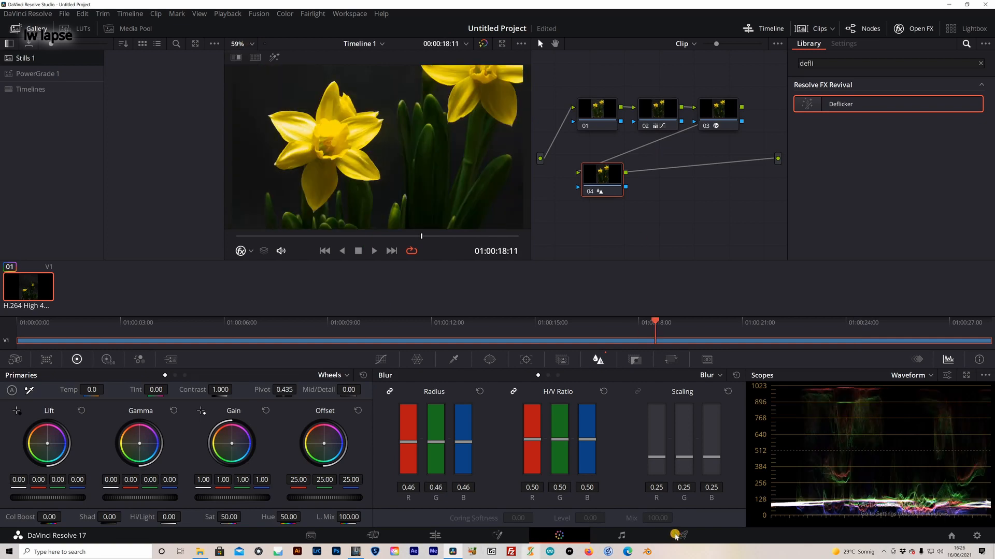
Queue the entire timeline as OG YT 1 with the YouTube 1080p preset and start rendering it.
left_click(678, 535)
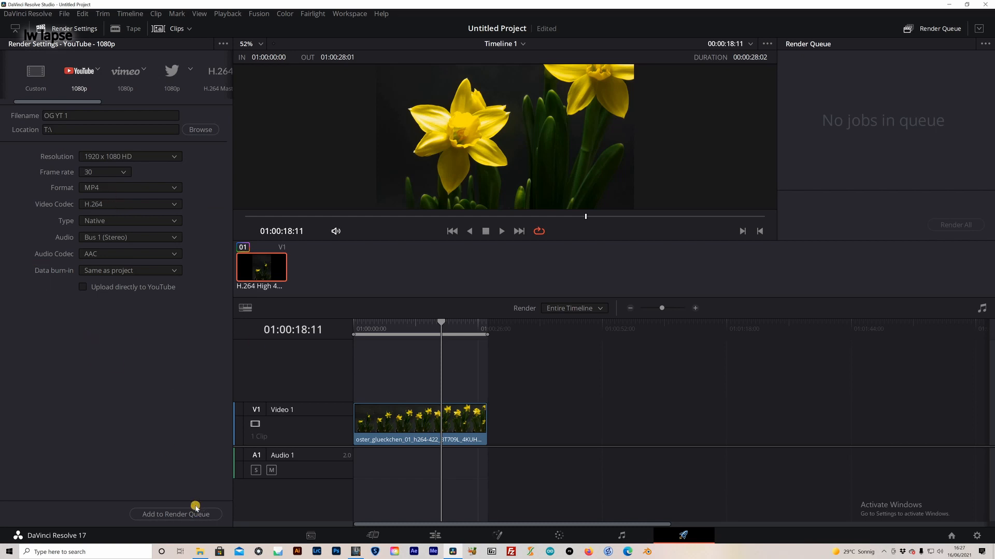
left_click(182, 514)
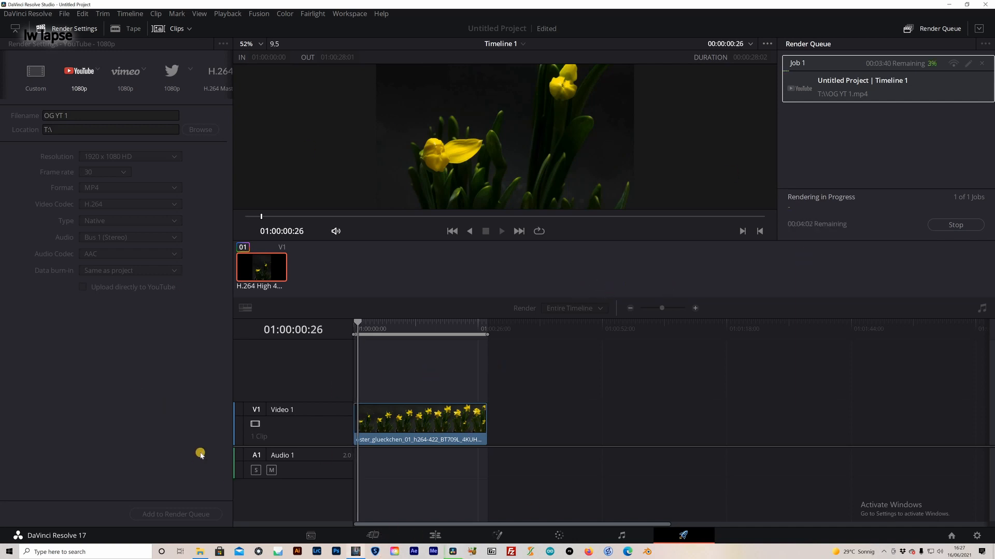
Switch to LRTimelapse and scrub forward and back through the oster glueckchen_00 preview to examine the shoots' growth.
left_click(356, 551)
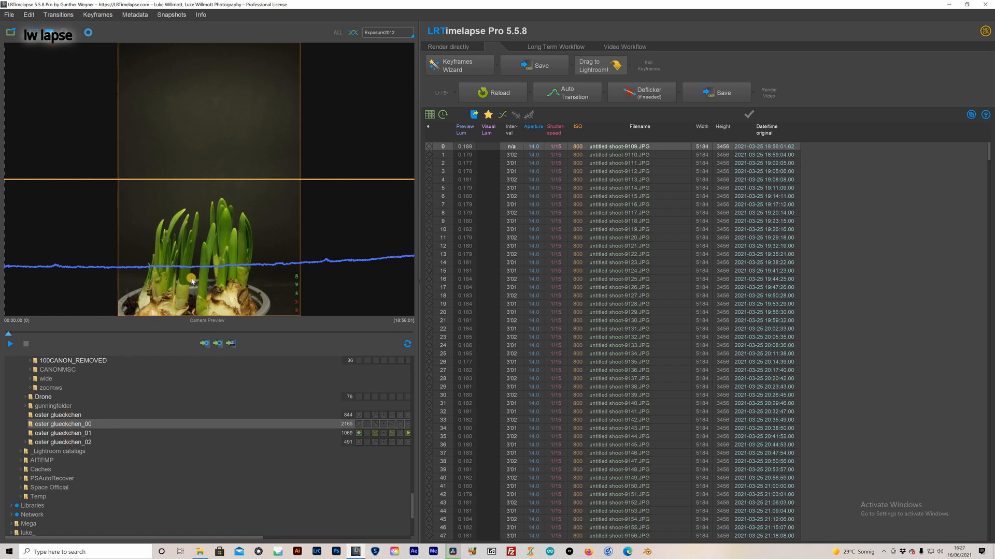
left_click_drag(7, 336, 337, 342)
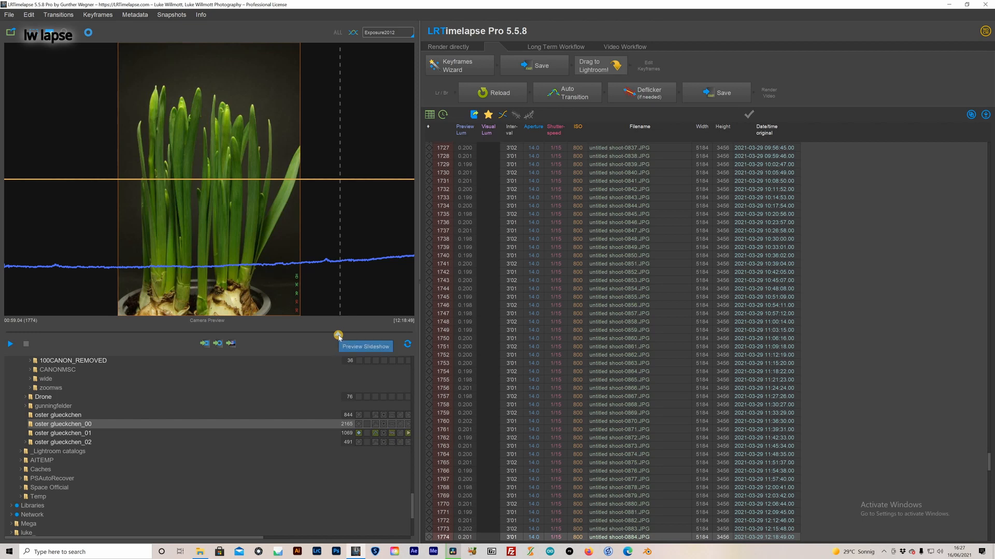
left_click_drag(337, 334, 52, 335)
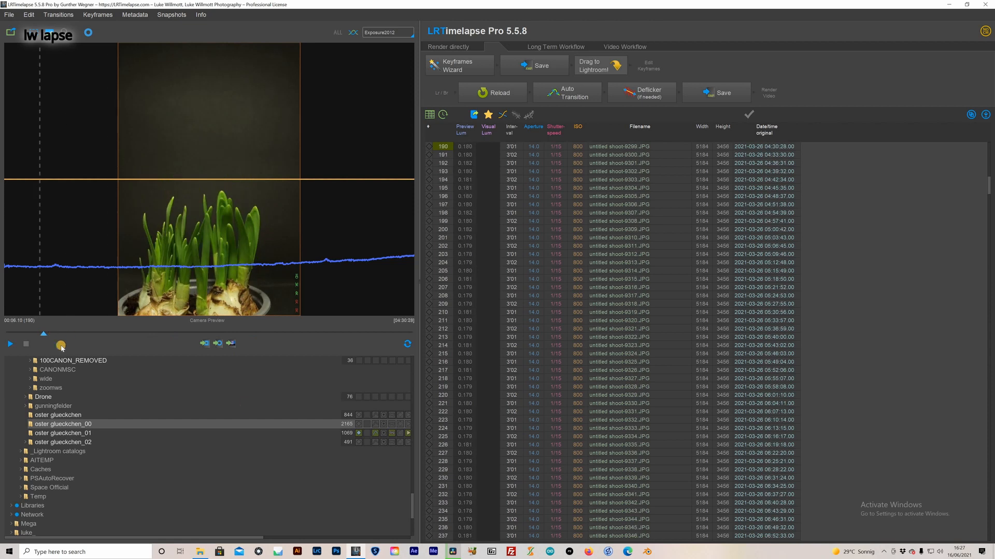